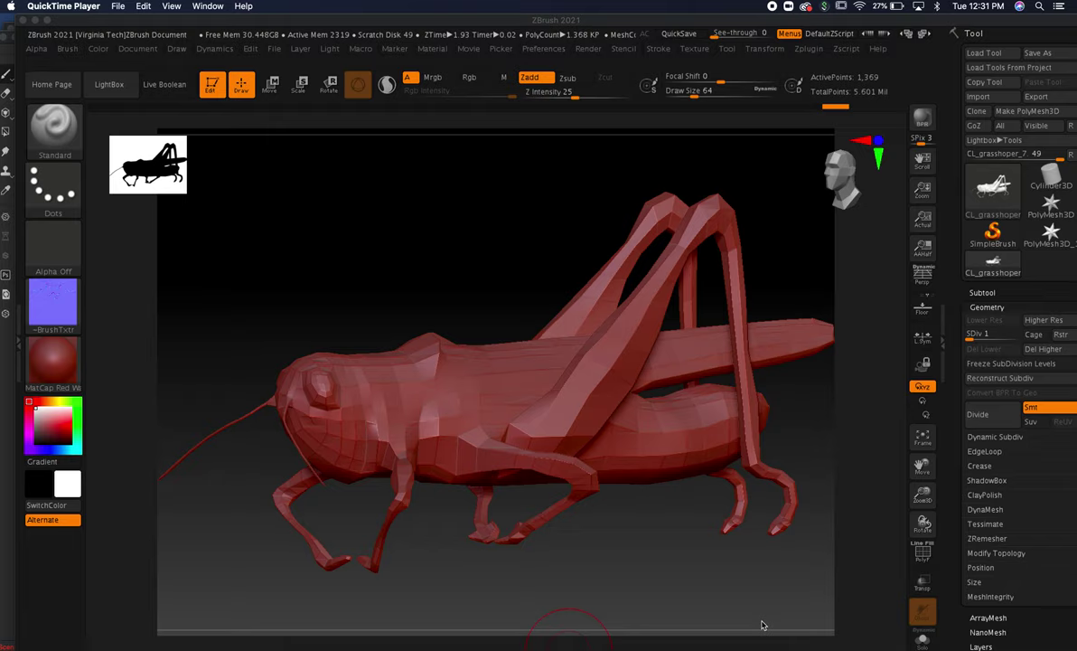
Step the grasshopper through its subdivision levels and leave it at the base level, SDiv 1.
click(423, 284)
mouse_move(383, 257)
mouse_down()
mouse_move(565, 258)
mouse_move(432, 272)
mouse_move(370, 262)
mouse_move(392, 266)
mouse_up()
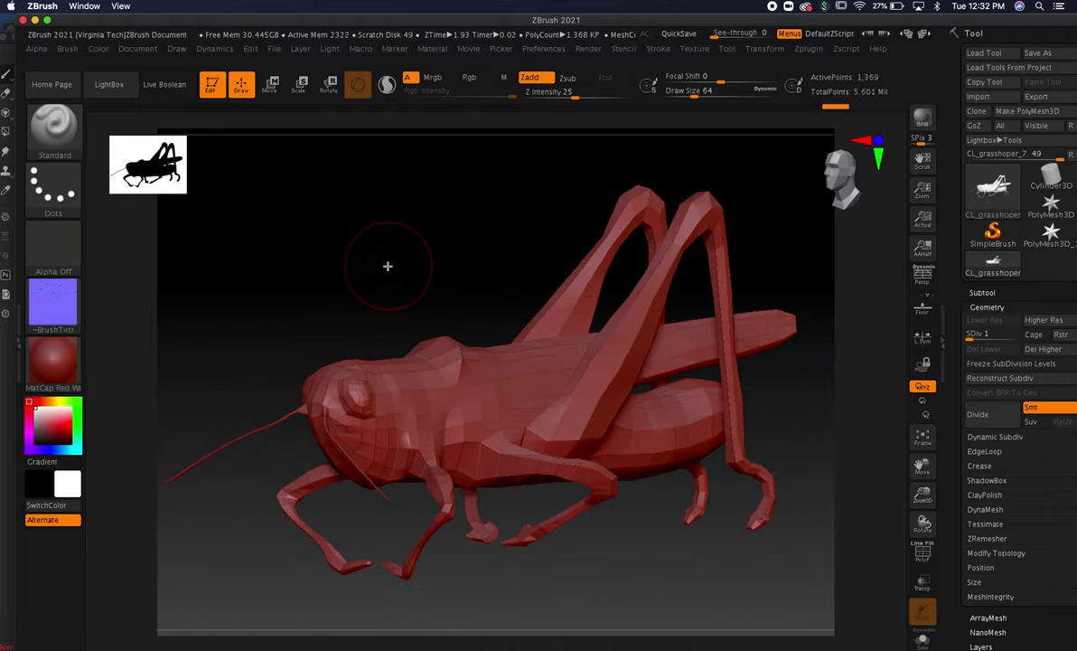
key(d)
key(d)
key(d)
key(d)
key(d)
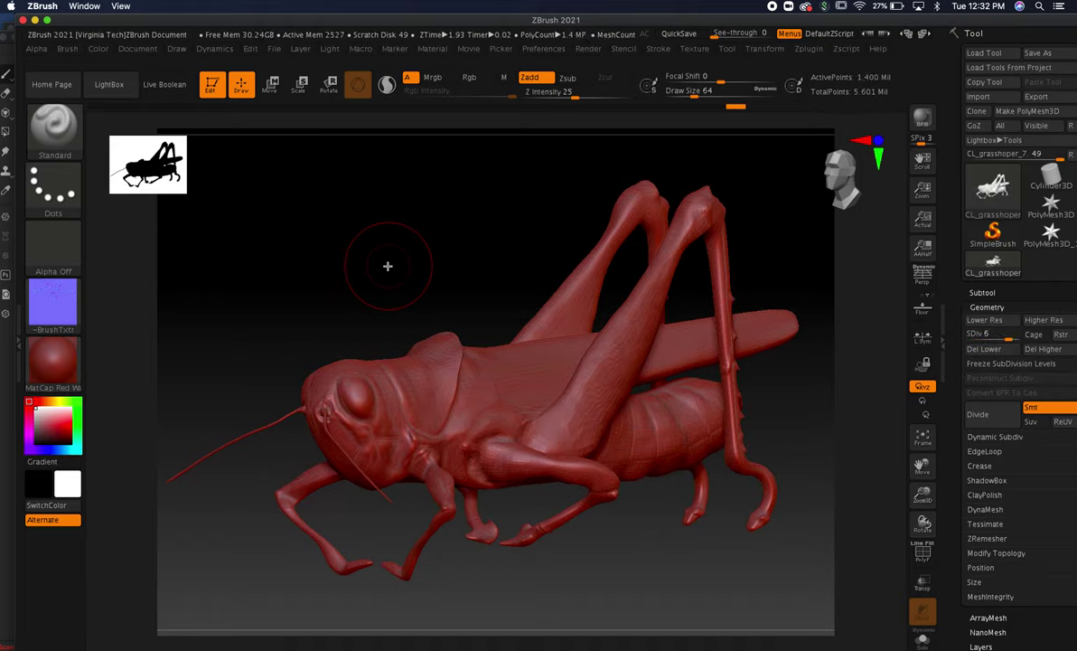
key(d)
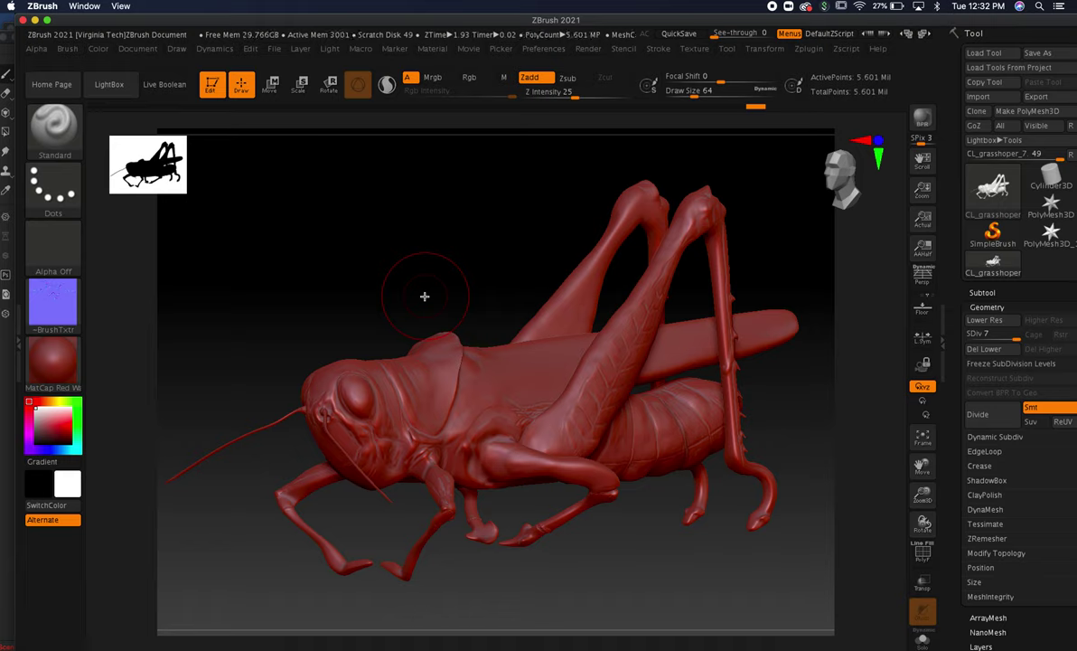
key(shift+d)
key(shift+d)
key(shift+d)
key(shift+d)
key(shift+d)
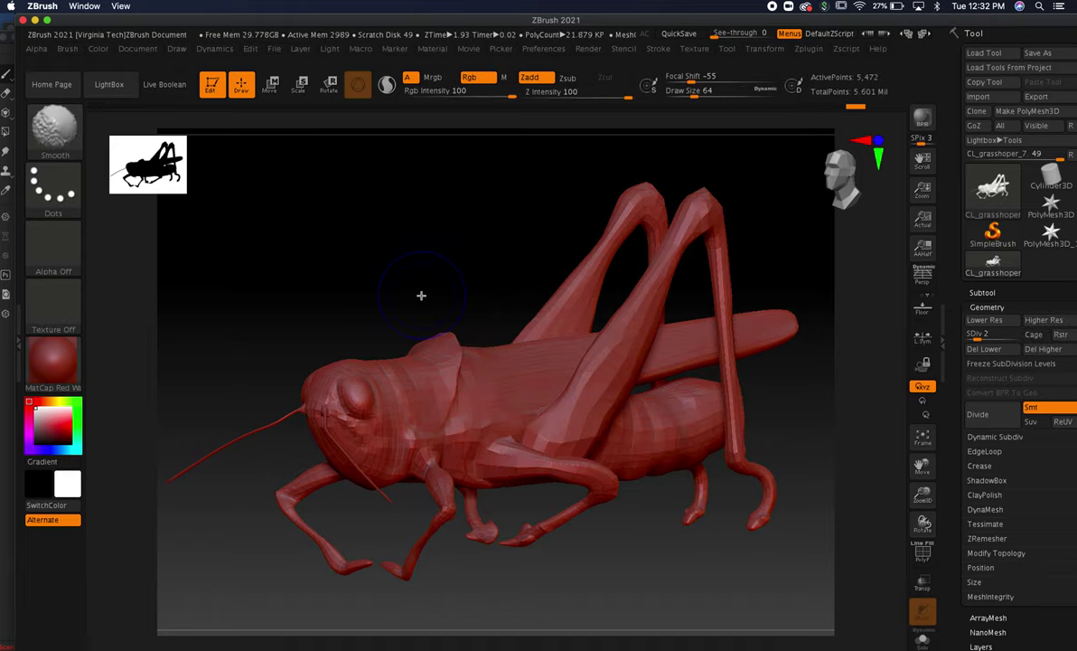
key(d)
key(d)
key(d)
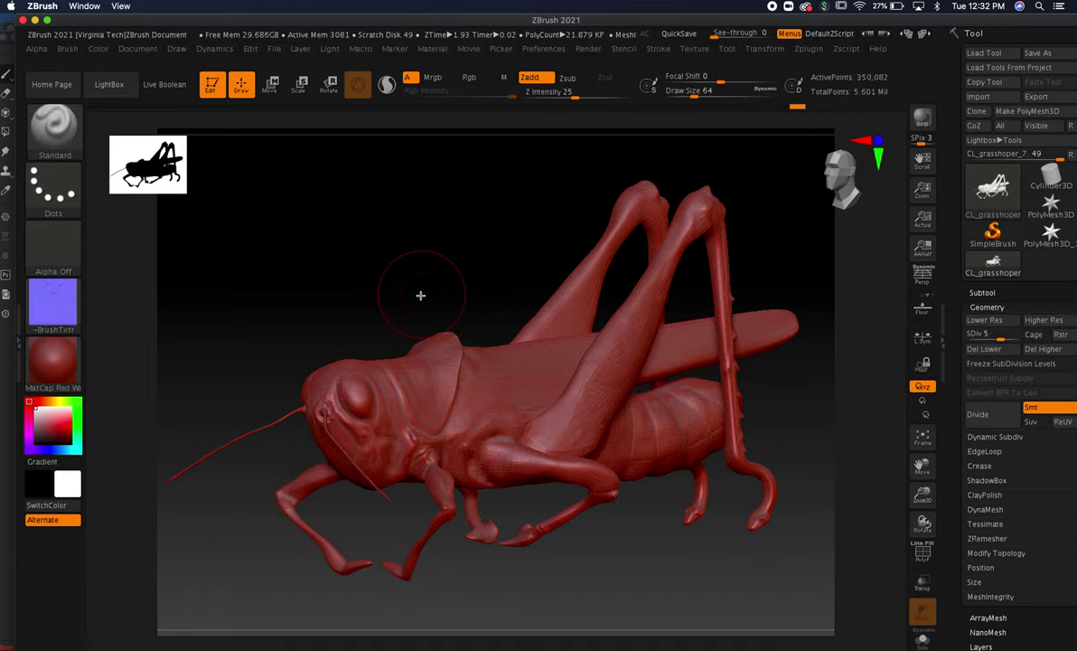
key(d)
key(d)
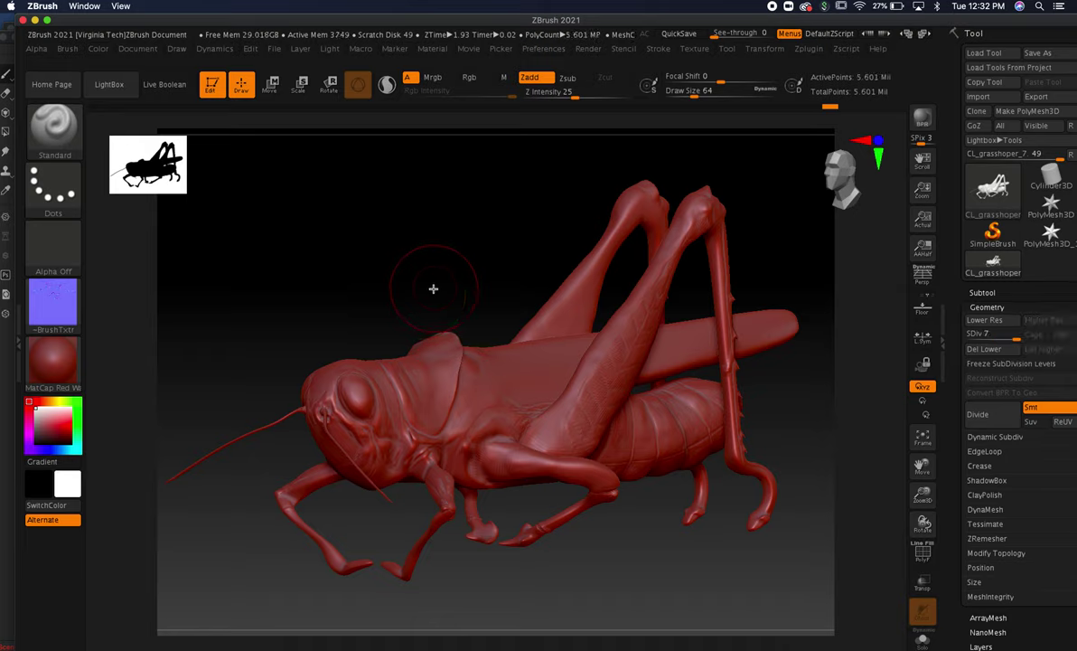
key(shift)
key(shift+d)
key(shift+d)
key(shift+d)
key(shift+d)
key(shift+d)
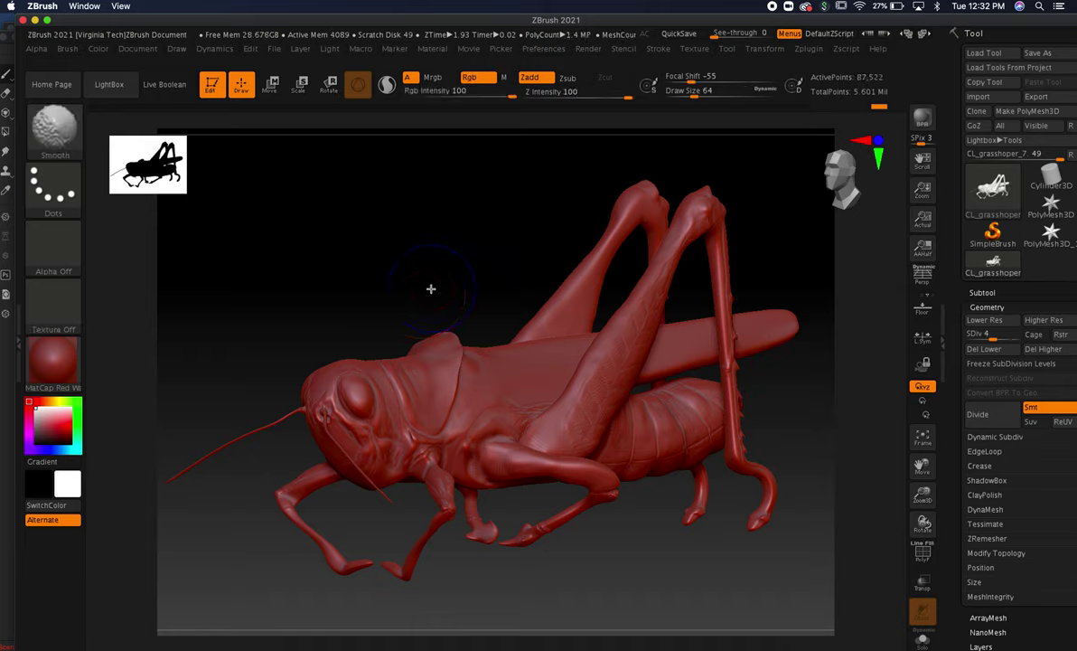
key(shift+d)
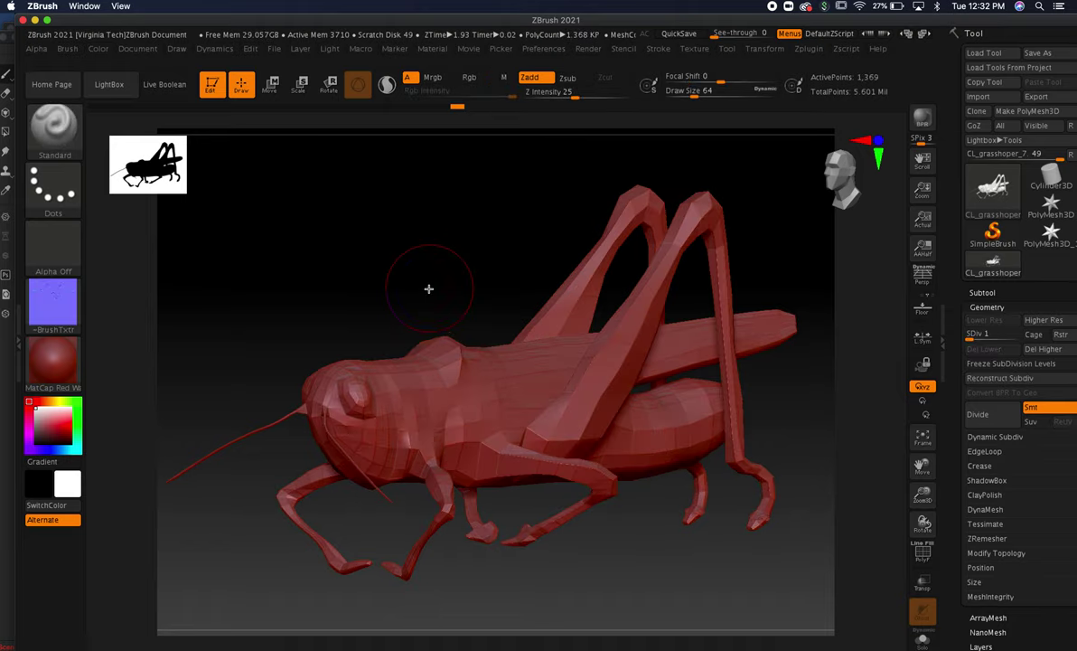
key(d)
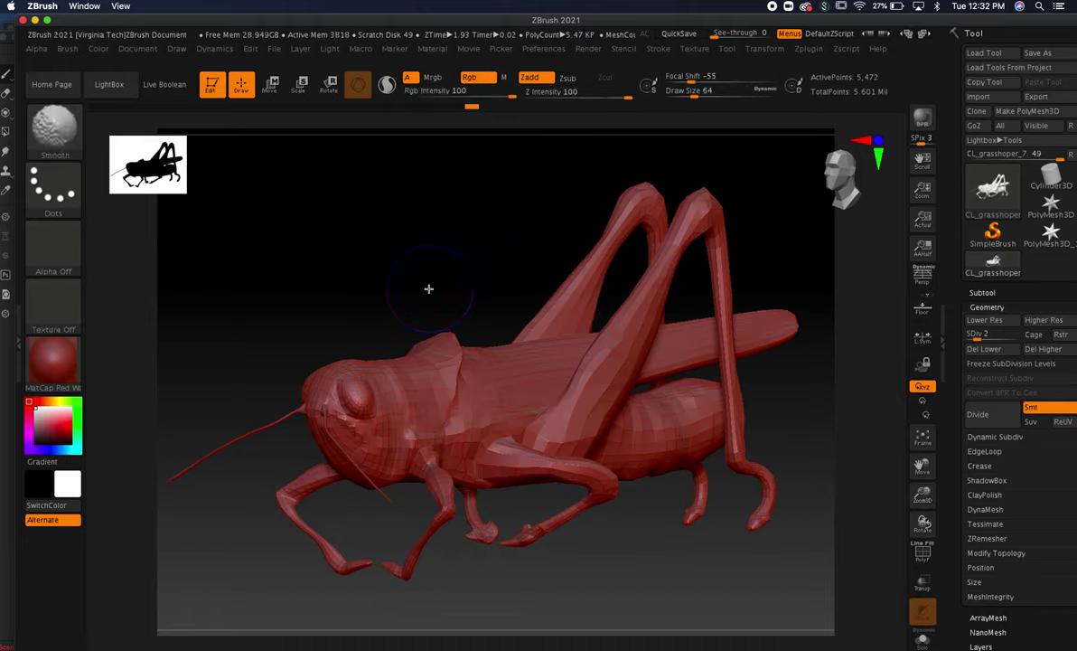
key(shift+d)
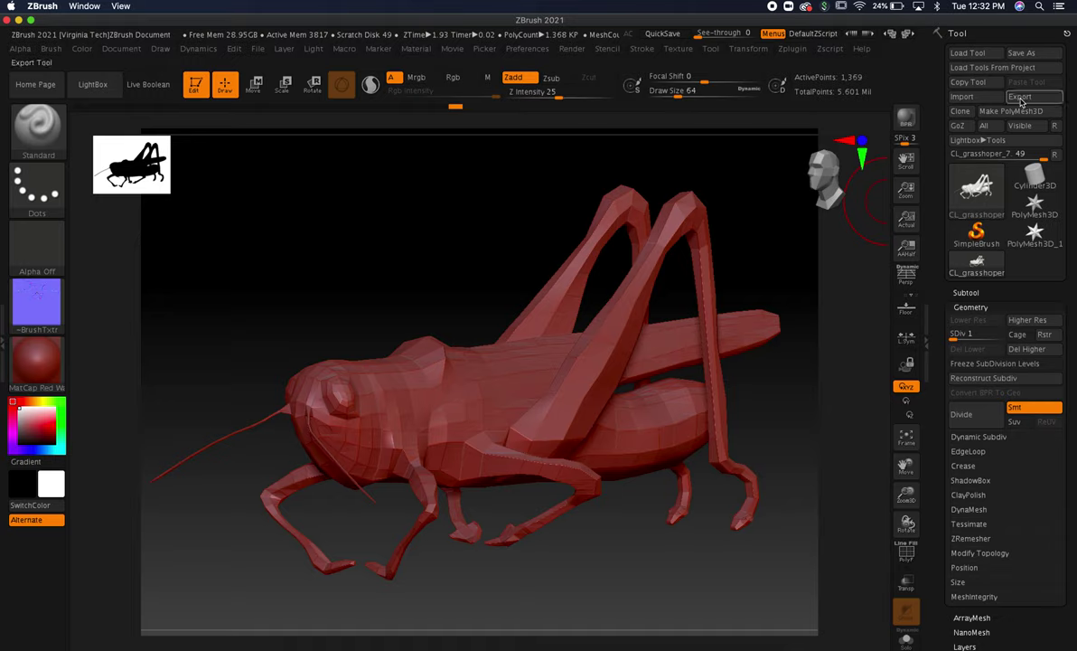
From the export dialog, create and enter a new Final_Build folder inside the Zbrush folder.
click(1020, 97)
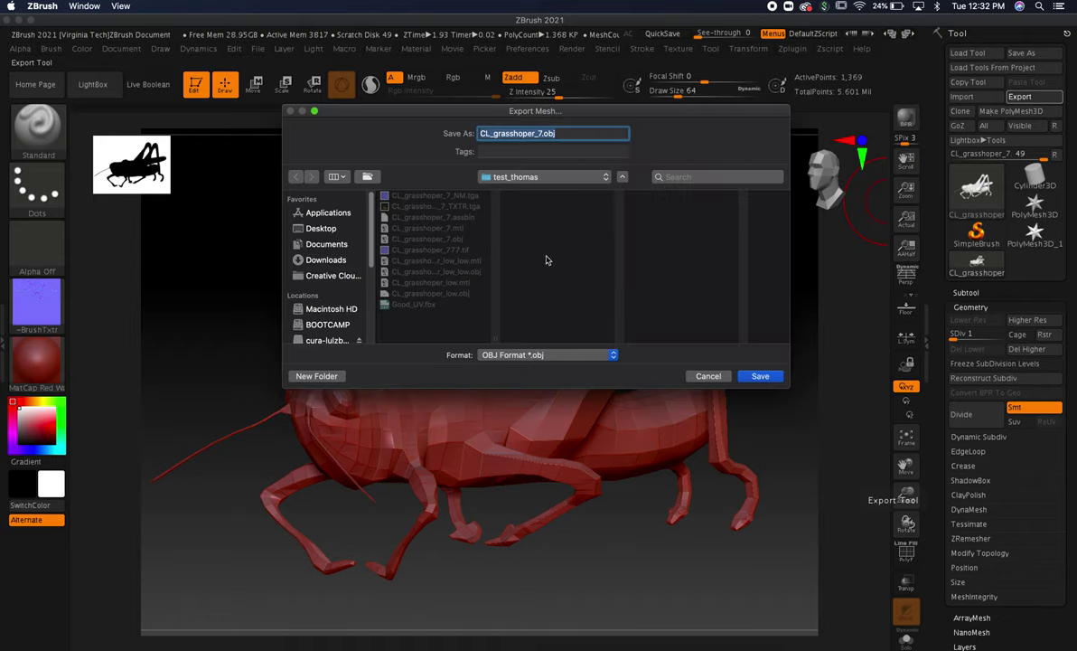
click(520, 176)
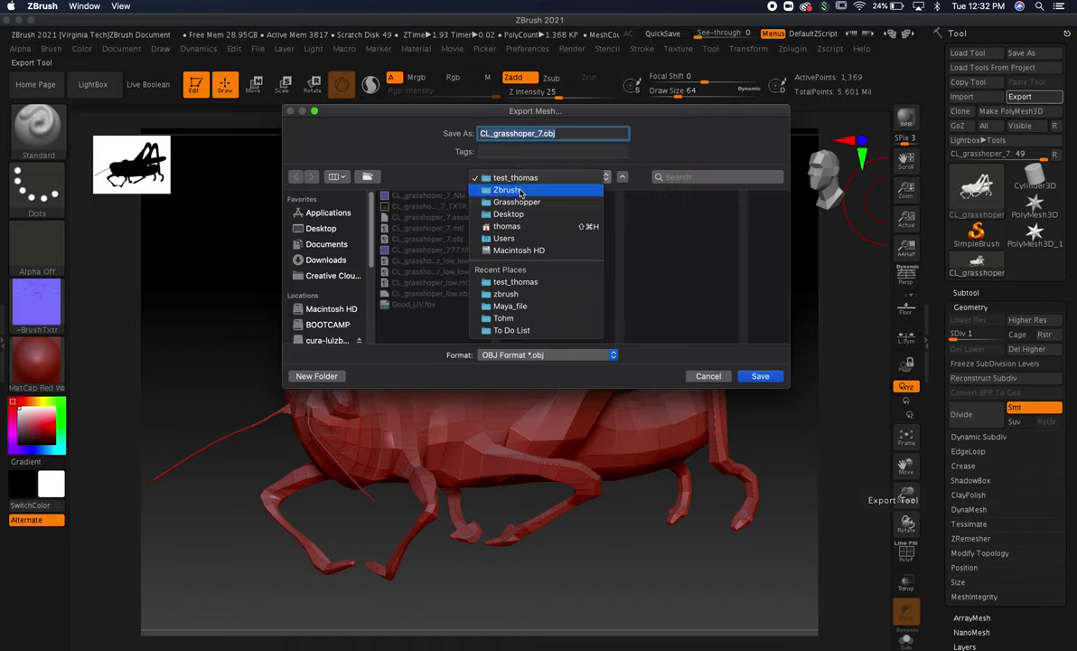
click(519, 189)
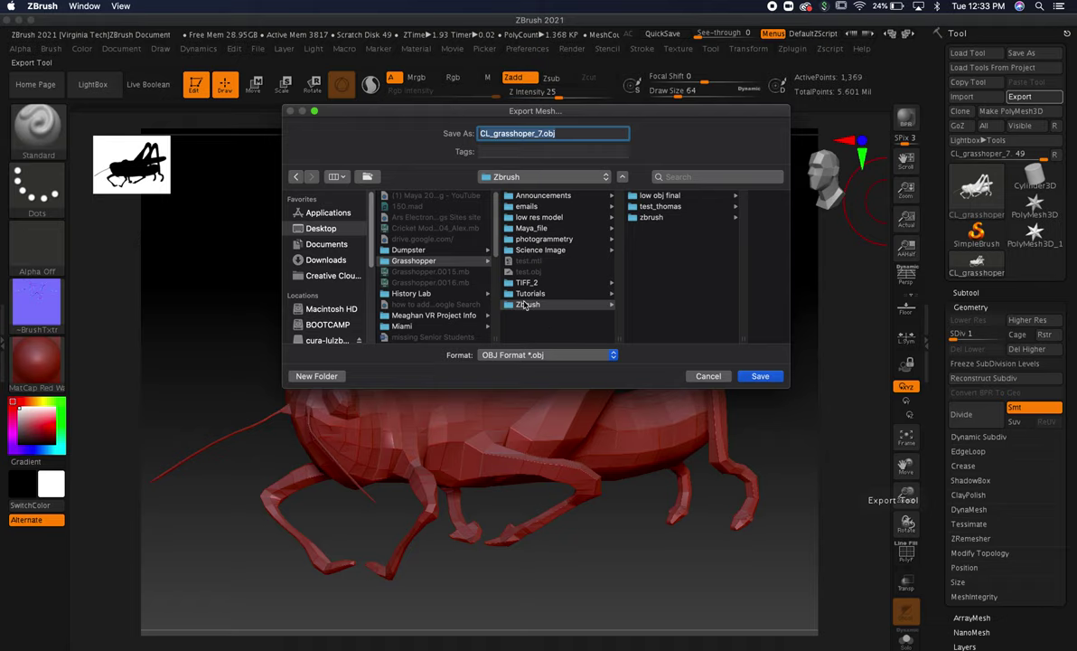
click(327, 377)
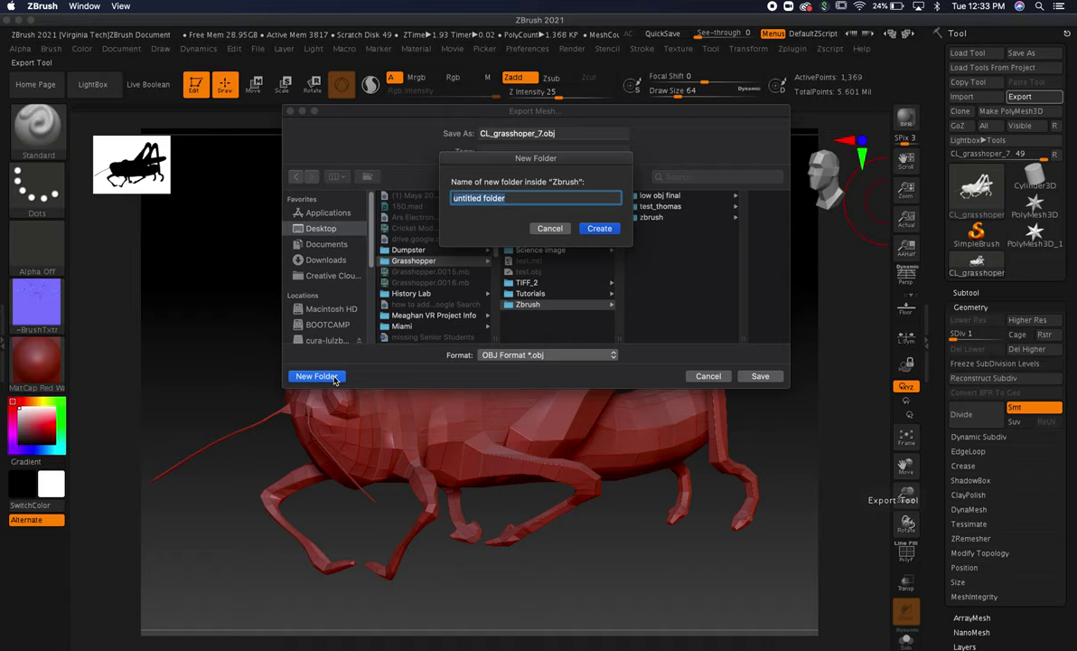
text(Final_Build)
click(595, 229)
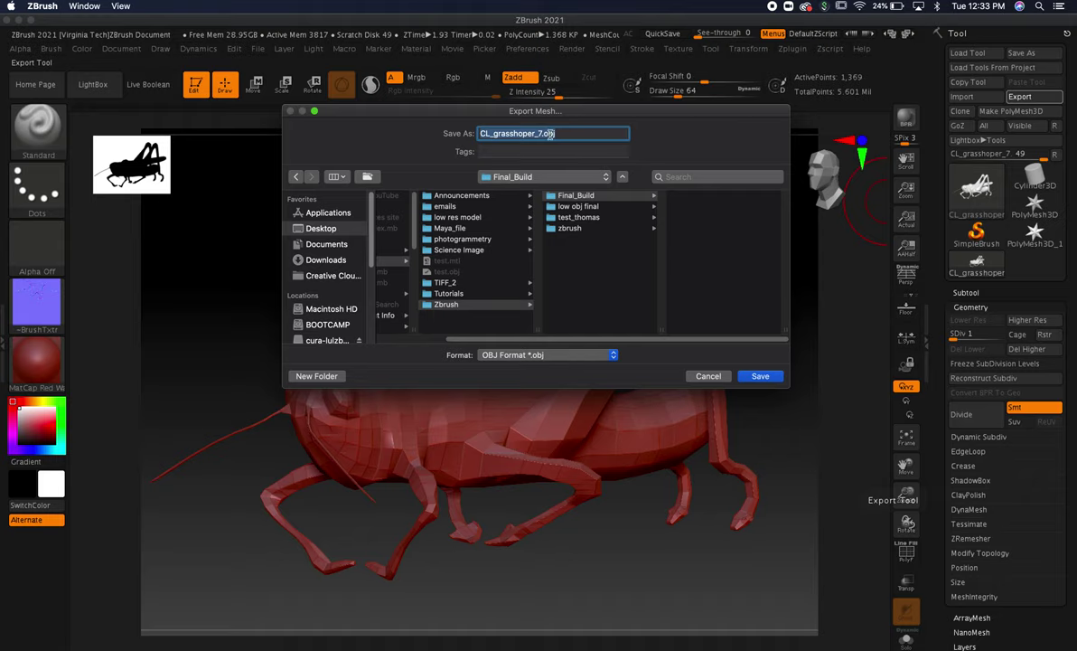
Name the export CL_grasshoper_low_low.obj and save it.
click(543, 133)
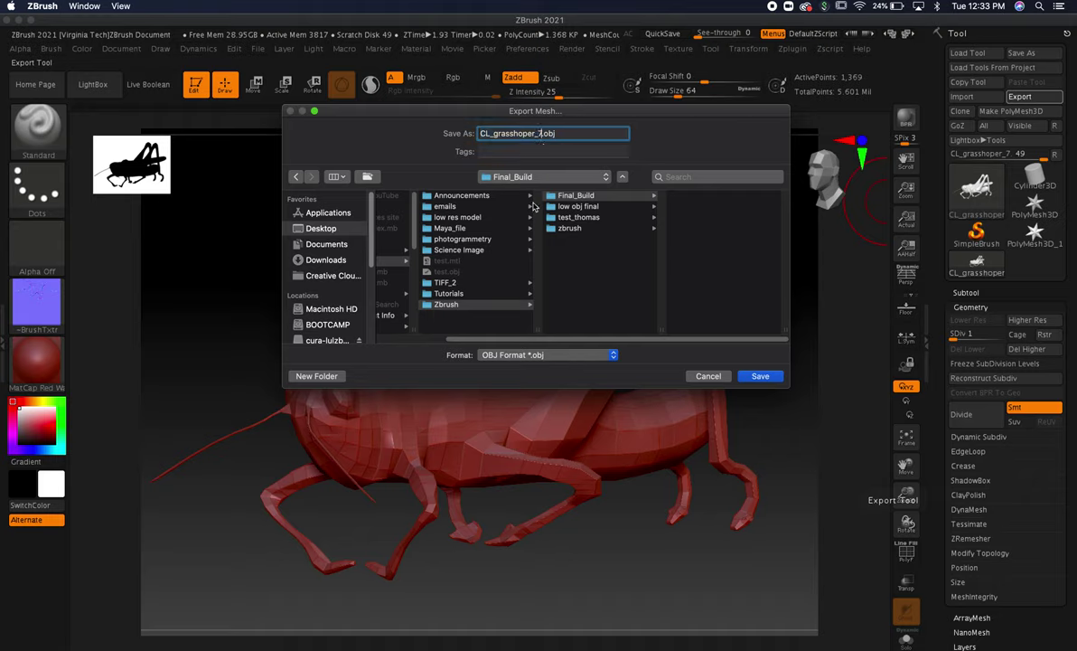
key(BackSpace)
text(low_low)
click(757, 377)
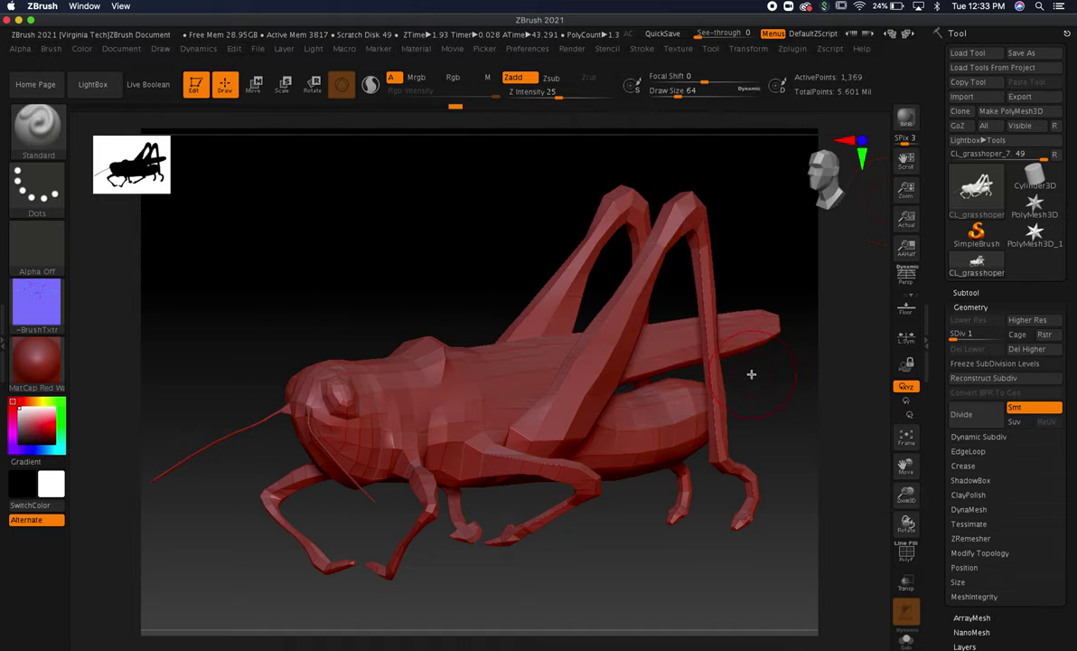
Raise the grasshopper to SDiv 2 and save it as CL_grasshoper_low.obj in Final_Build.
key(ctrl+d)
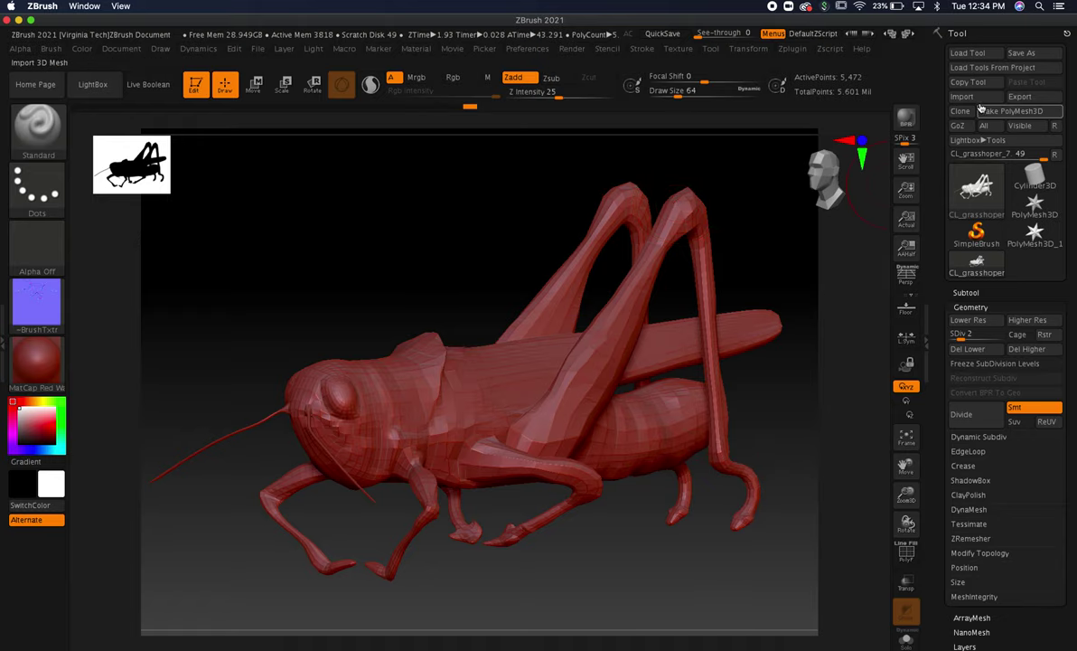
click(1021, 97)
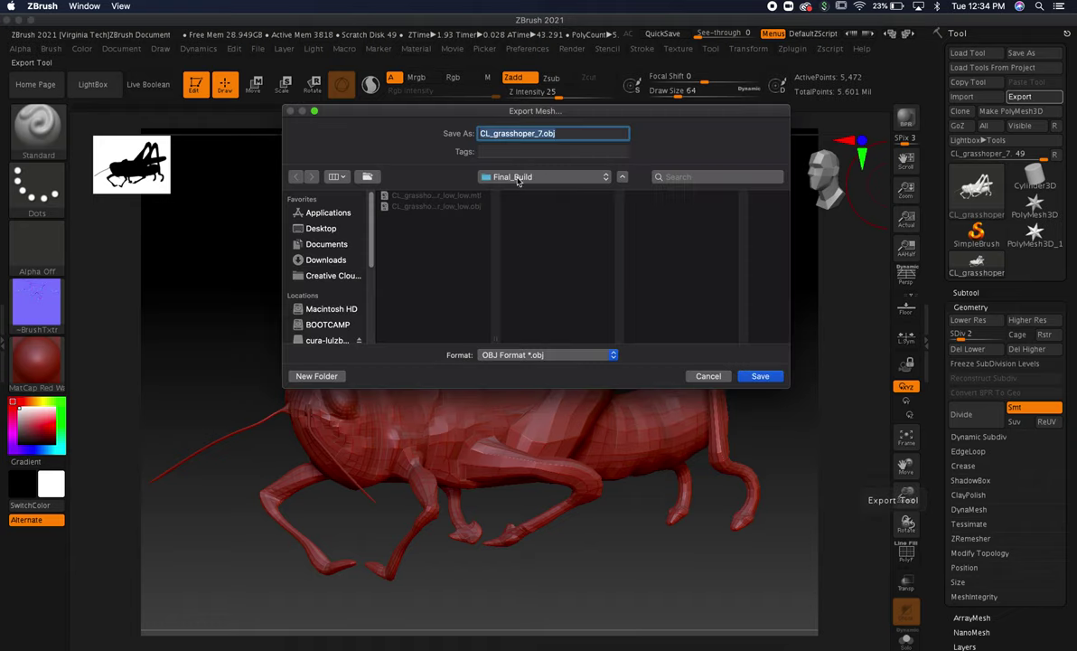
click(421, 209)
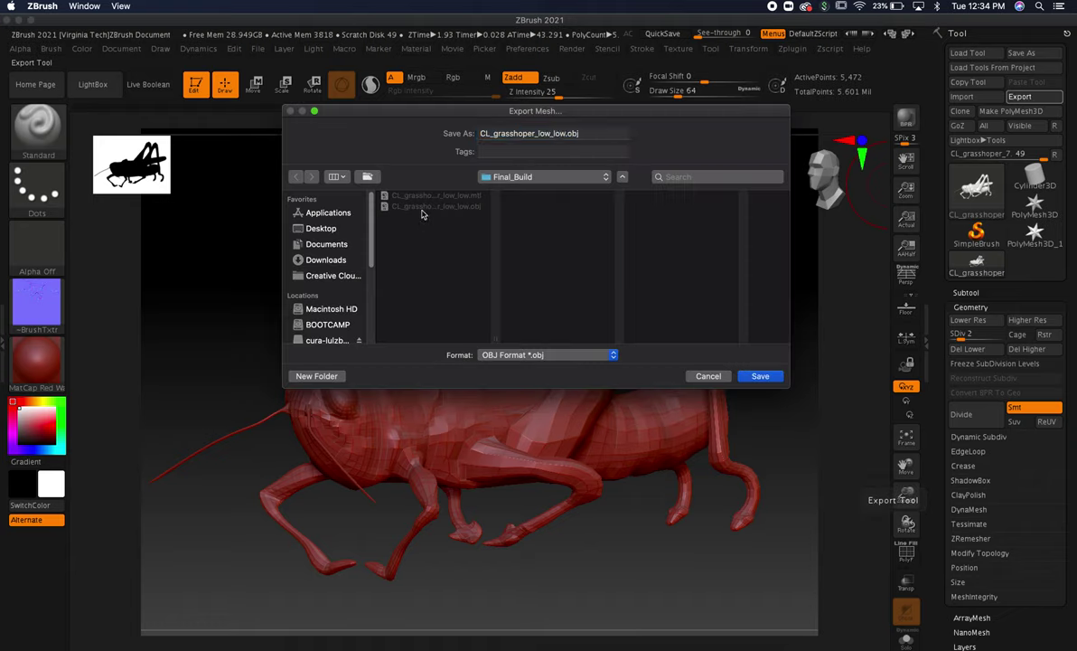
click(565, 133)
key(BackSpace)
key(BackSpace)
key(BackSpace)
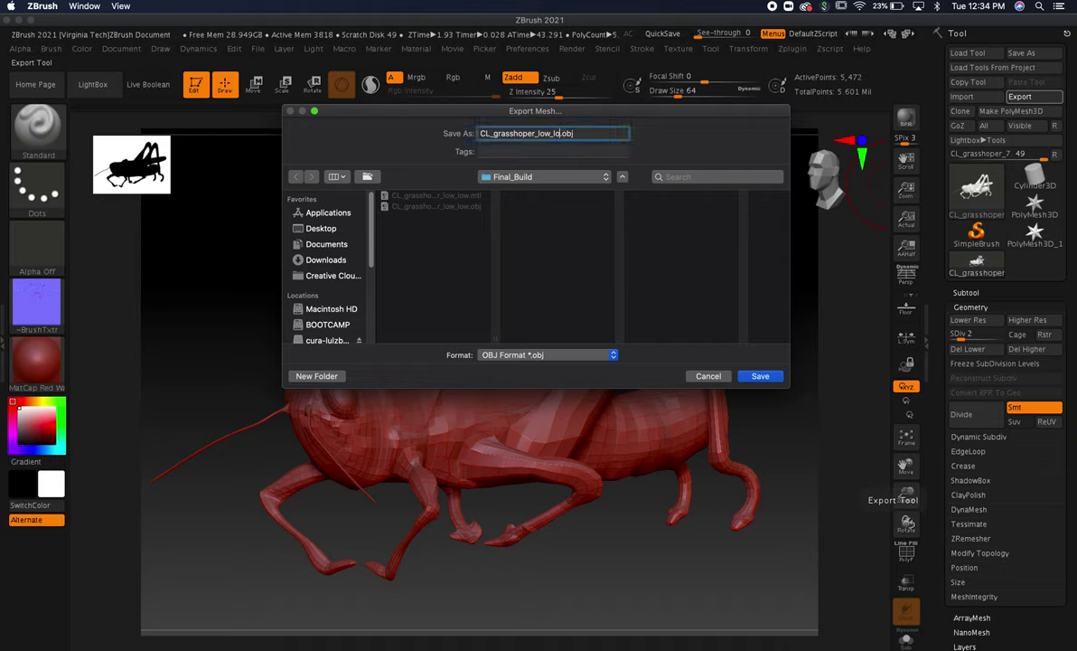
key(BackSpace)
click(760, 376)
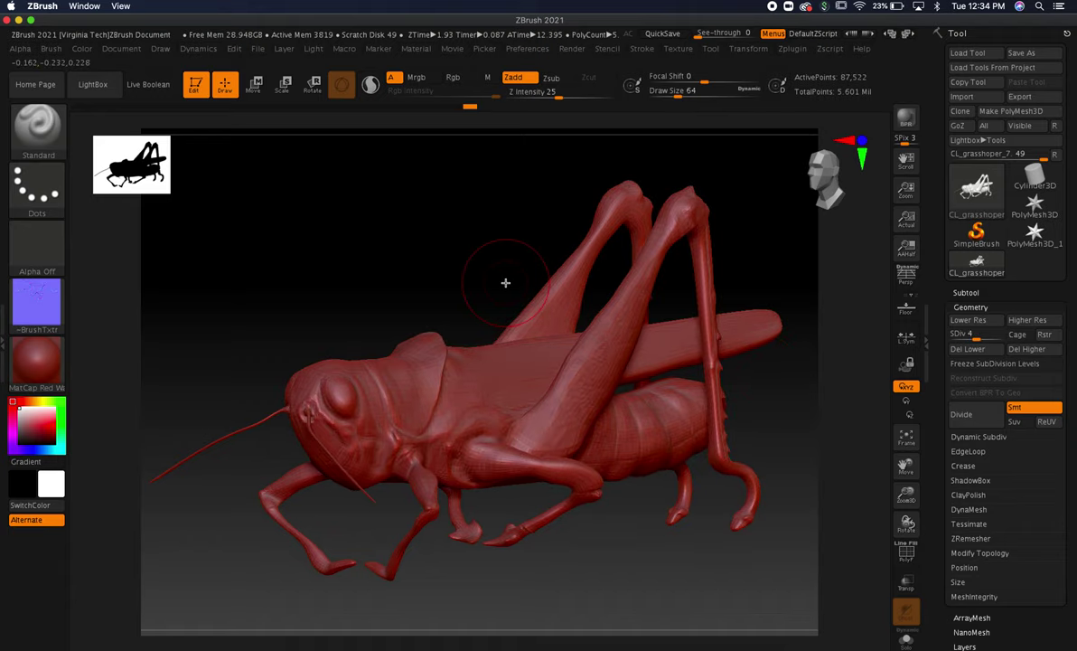
Raise the grasshopper to subdivision level 7, inspect it from several angles, and bring up Export.
key(d)
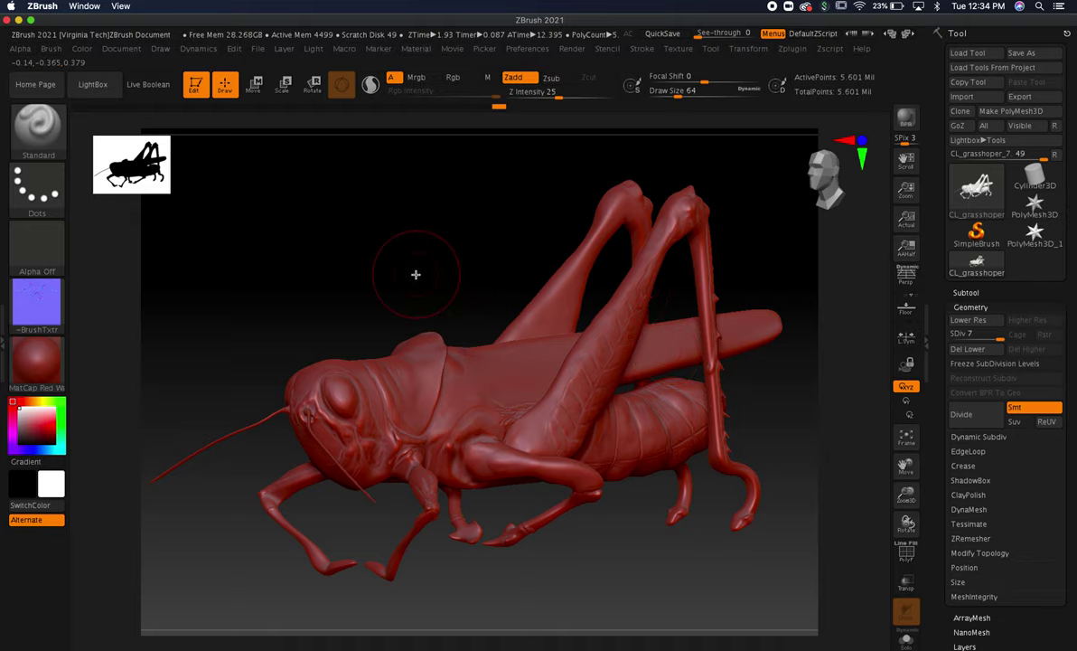
drag(421, 269, 532, 262)
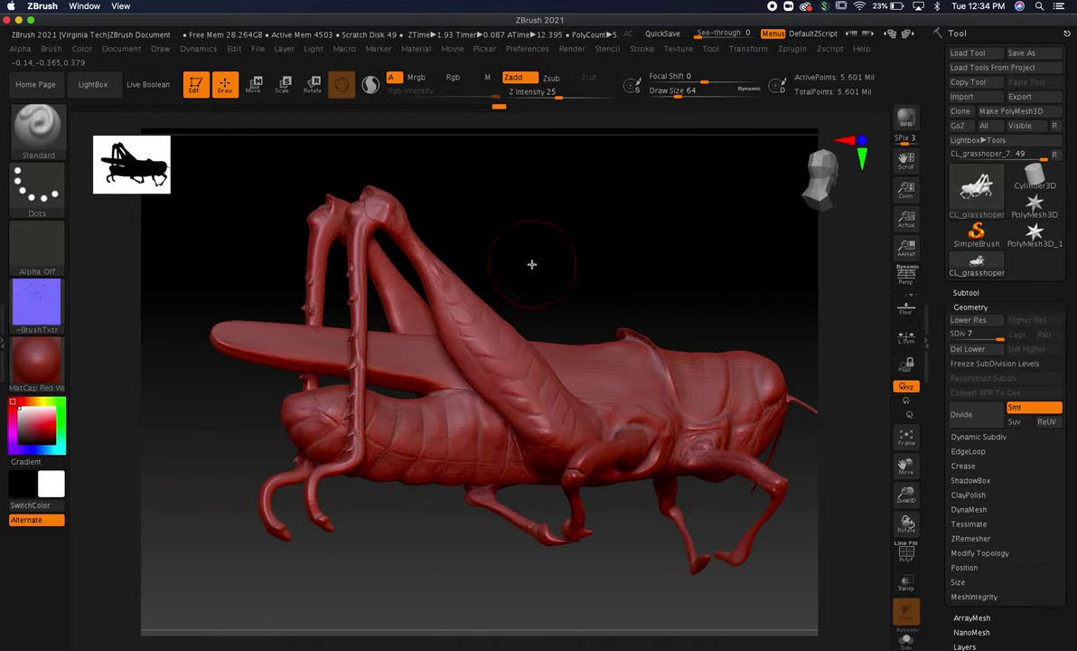
mouse_move(680, 267)
mouse_down()
mouse_move(626, 284)
mouse_move(536, 288)
mouse_move(558, 270)
mouse_move(507, 264)
mouse_up()
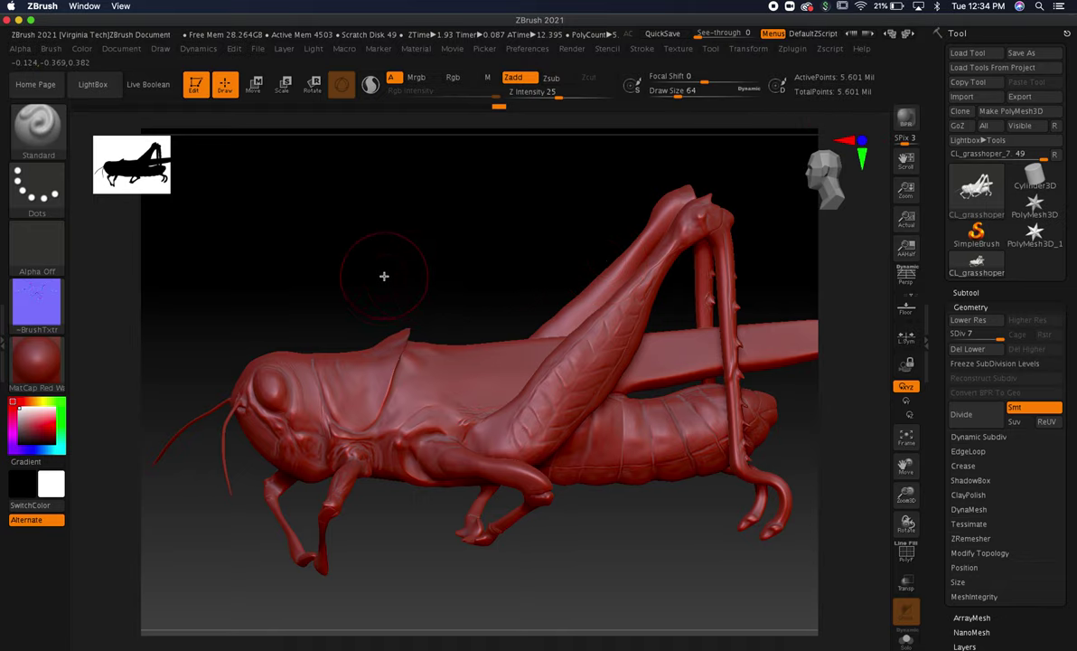
mouse_move(399, 269)
mouse_down()
mouse_move(431, 274)
mouse_move(401, 272)
mouse_up()
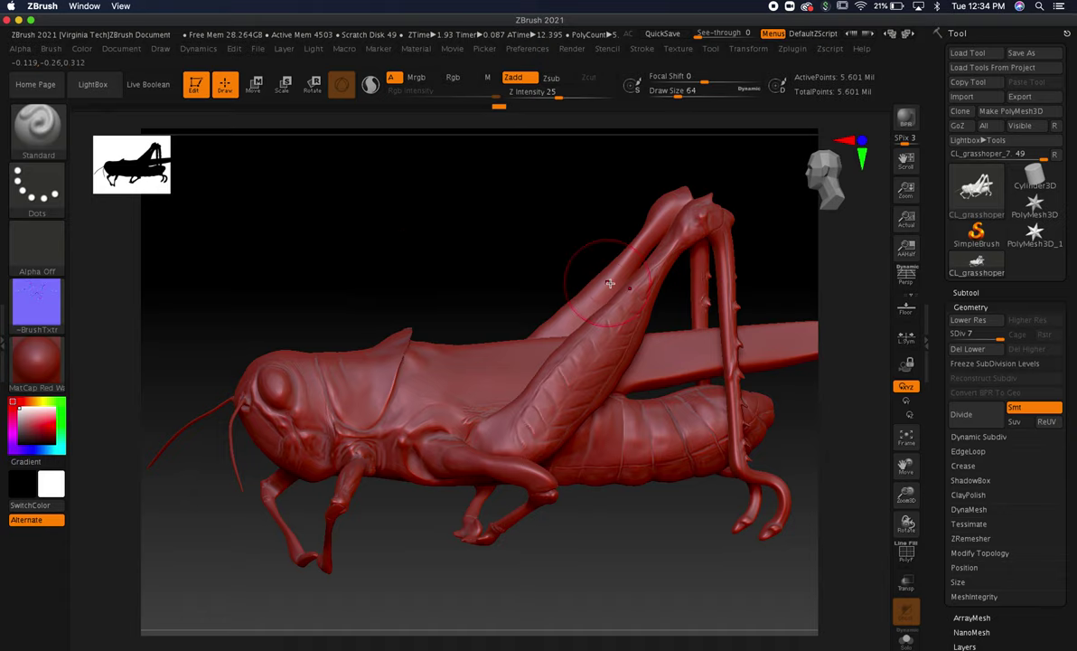
mouse_move(485, 276)
mouse_down()
mouse_move(497, 273)
mouse_move(414, 264)
mouse_move(484, 265)
mouse_up()
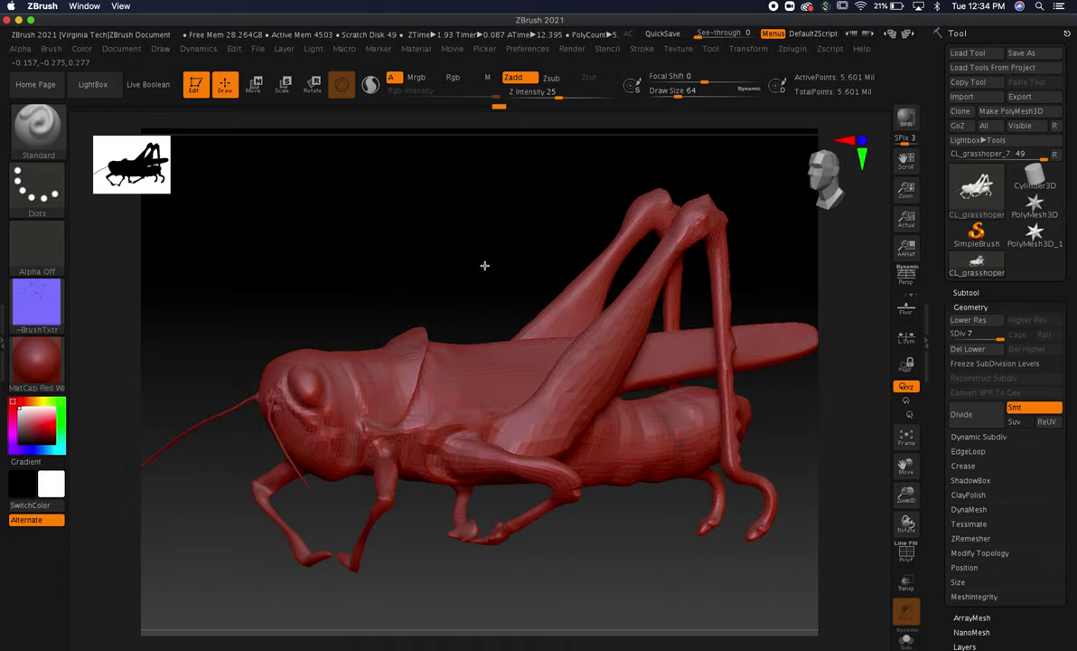
click(1027, 100)
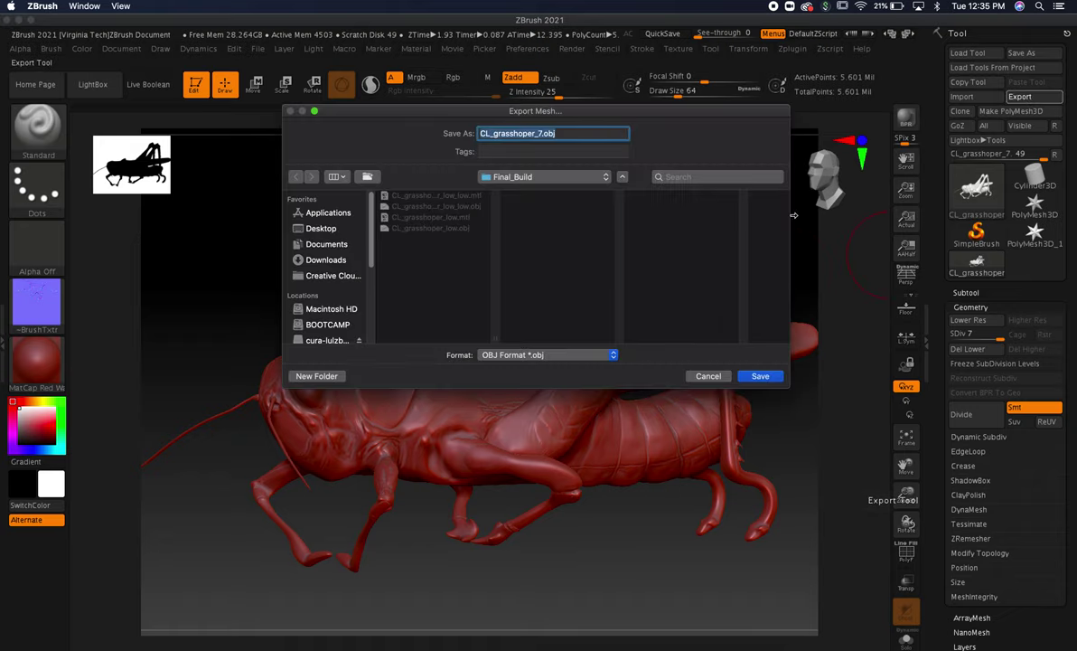
Rename the export from CL_grasshoper_7 to CL_grasshoper_high and save the high-poly OBJ.
click(543, 133)
key(BackSpace)
text(hi)
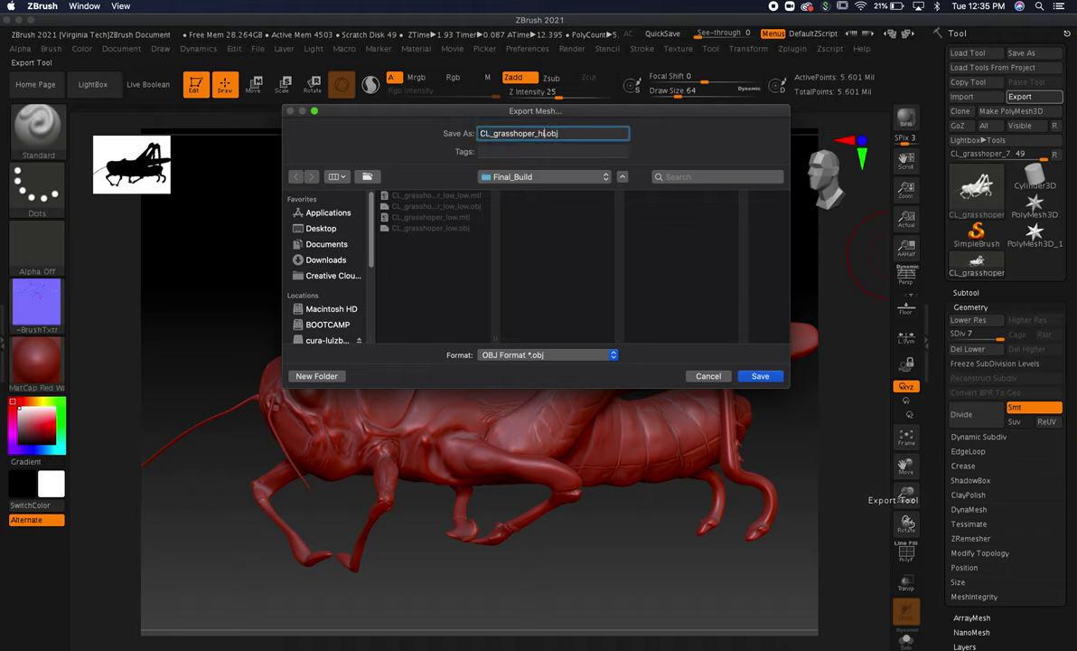
text(gh)
click(760, 375)
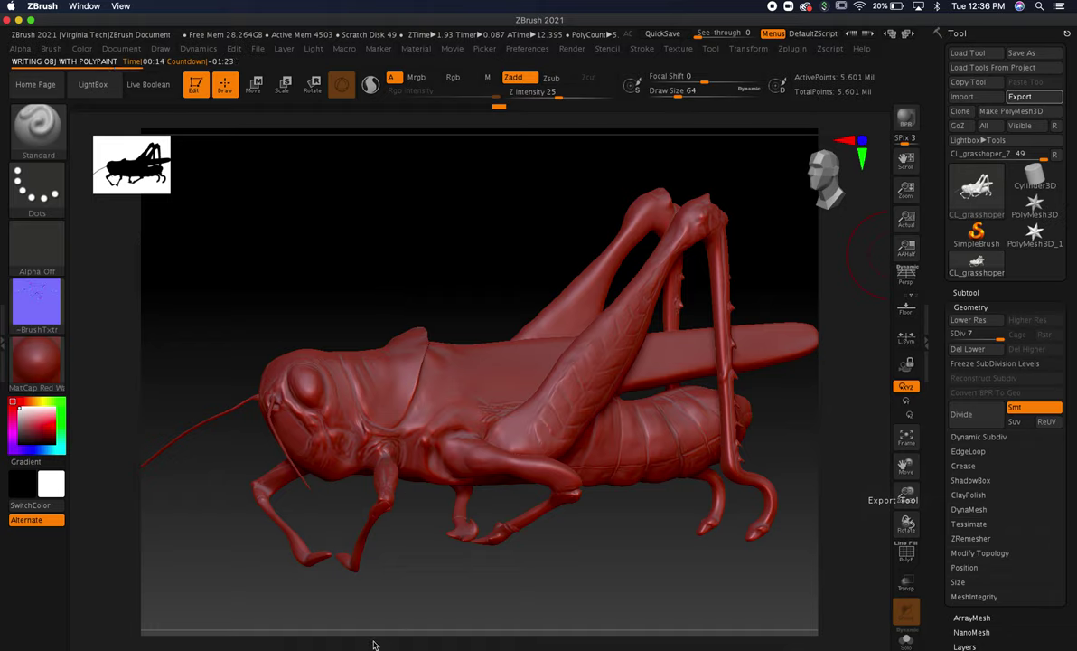
Switch to Substance Painter and start a new project with 4096 document resolution.
click(346, 647)
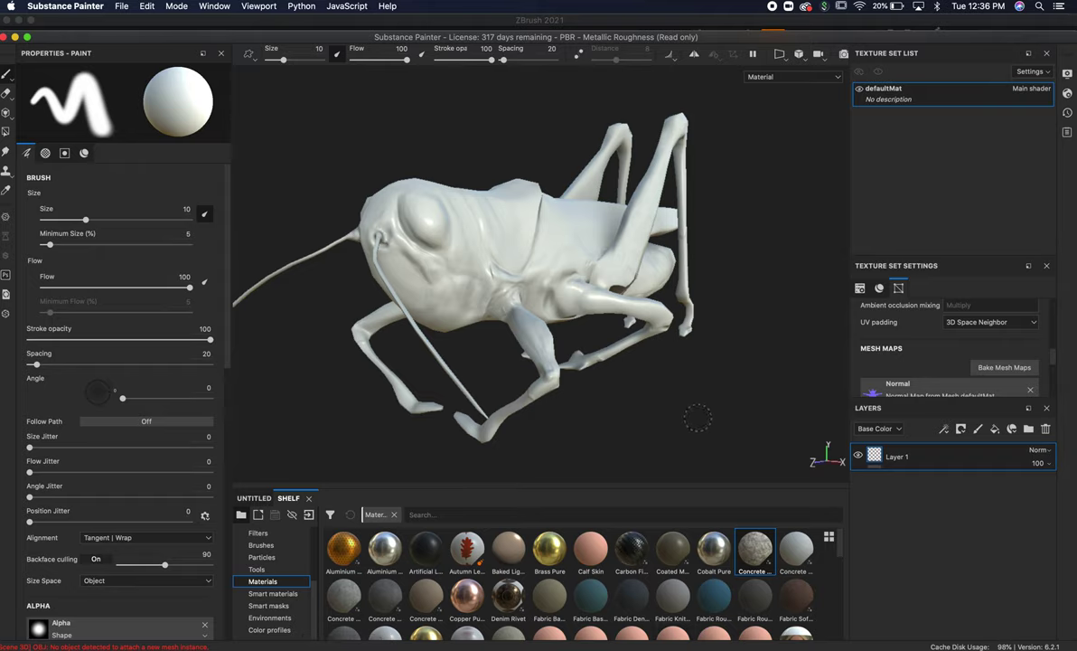
alt+drag(696, 408, 707, 371)
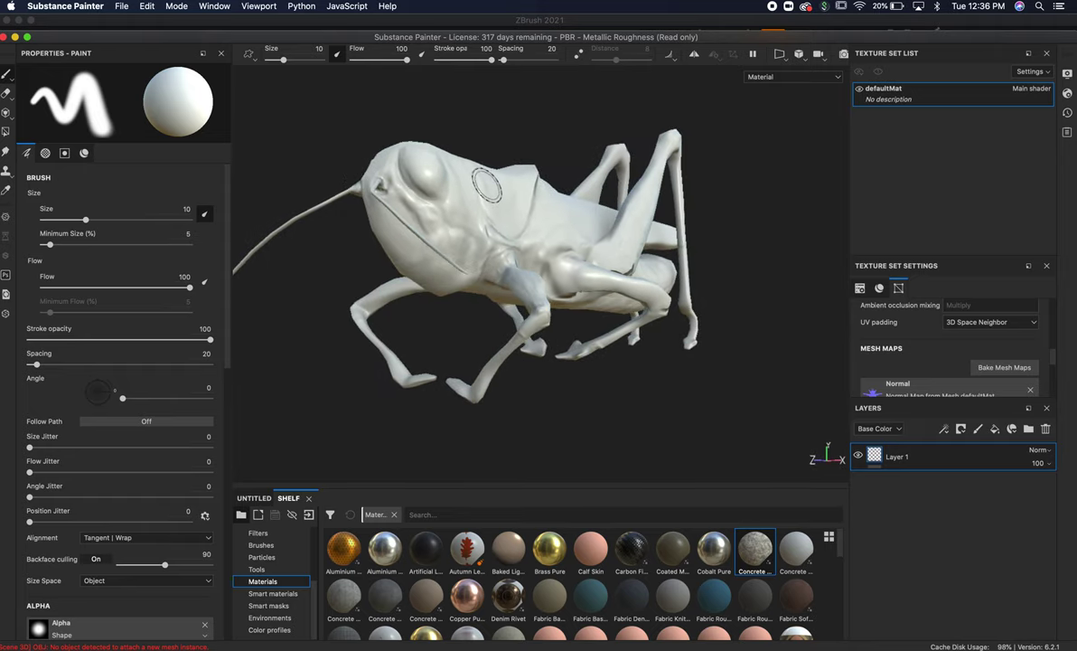
click(121, 6)
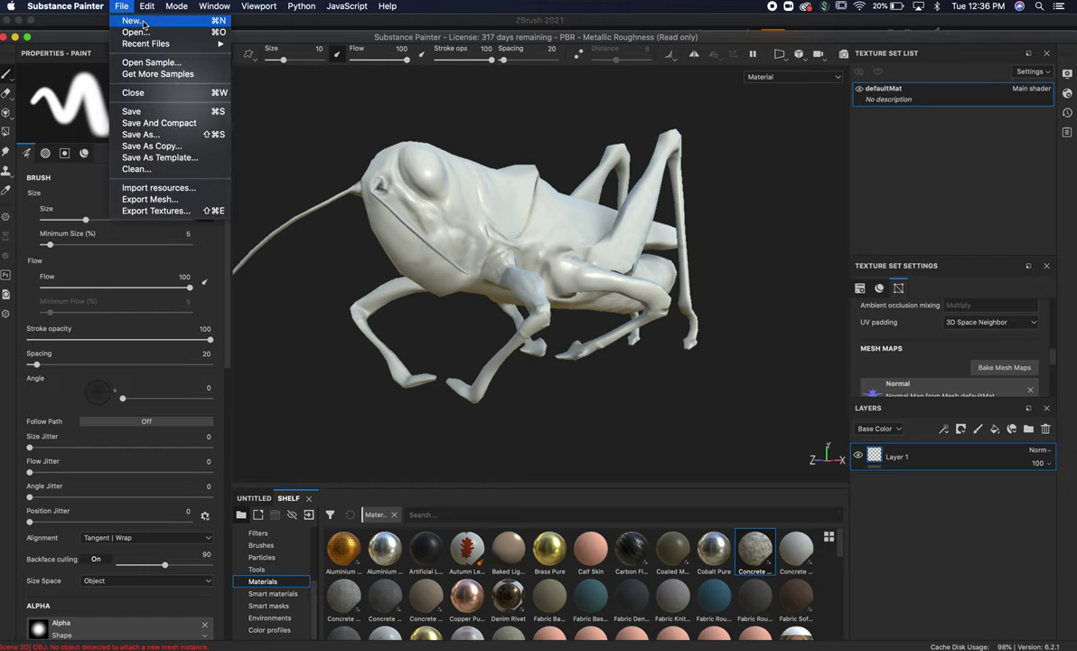
click(133, 20)
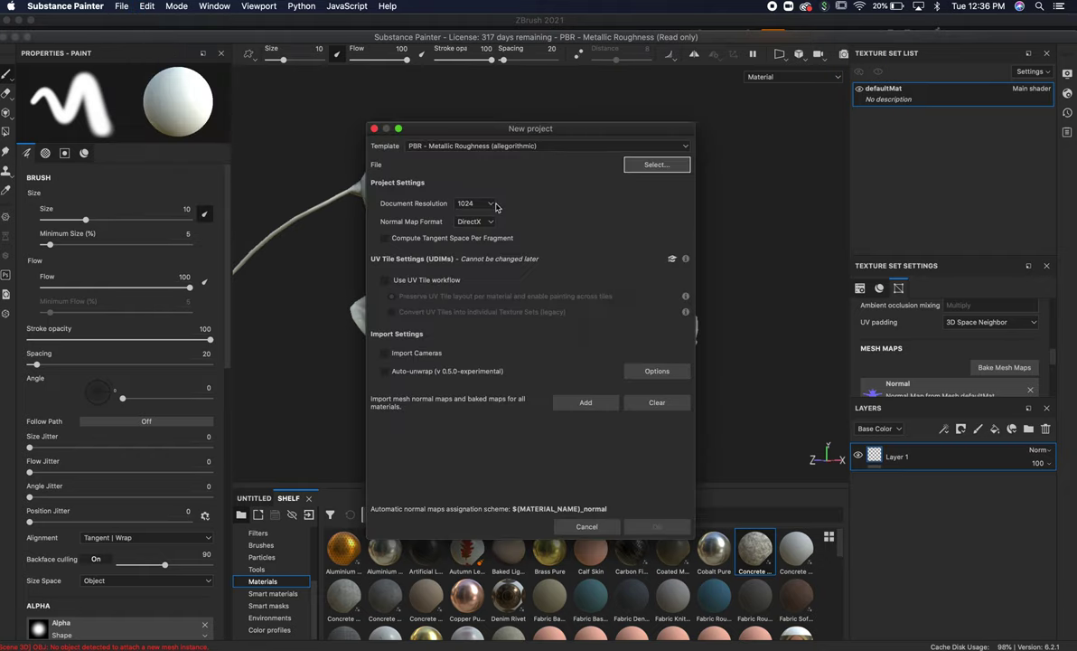
double_click(489, 210)
click(489, 206)
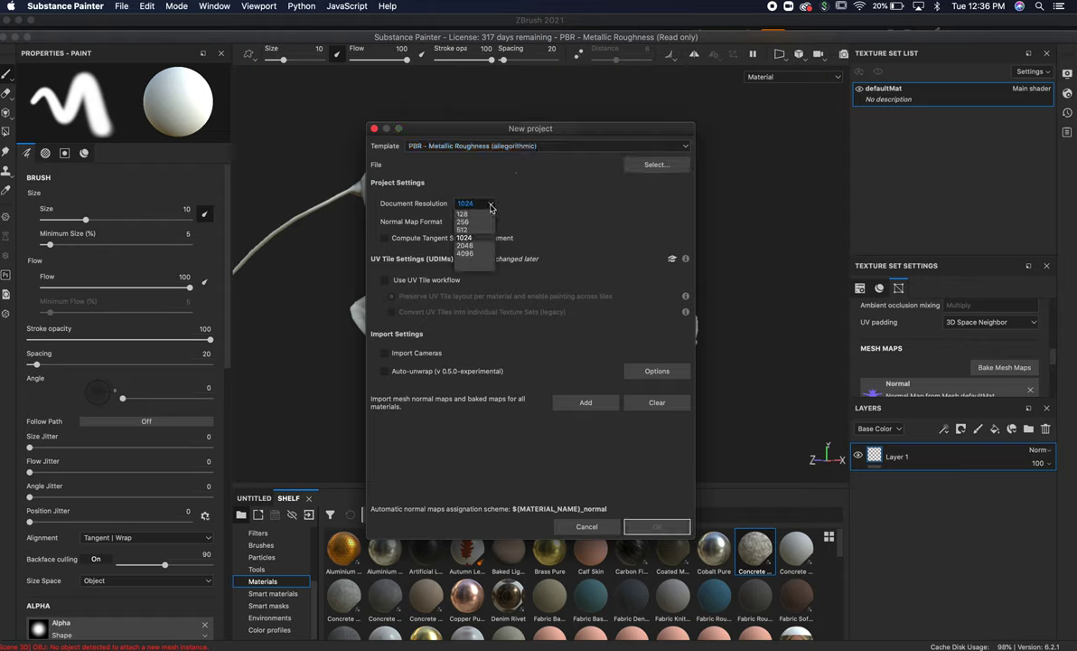
click(487, 257)
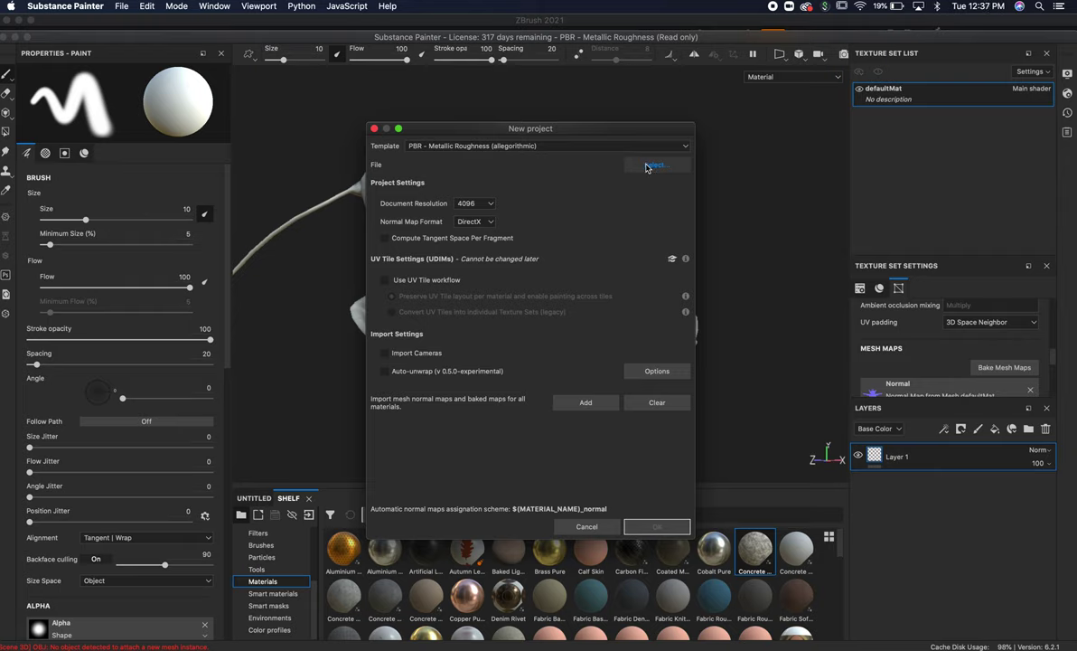
click(650, 165)
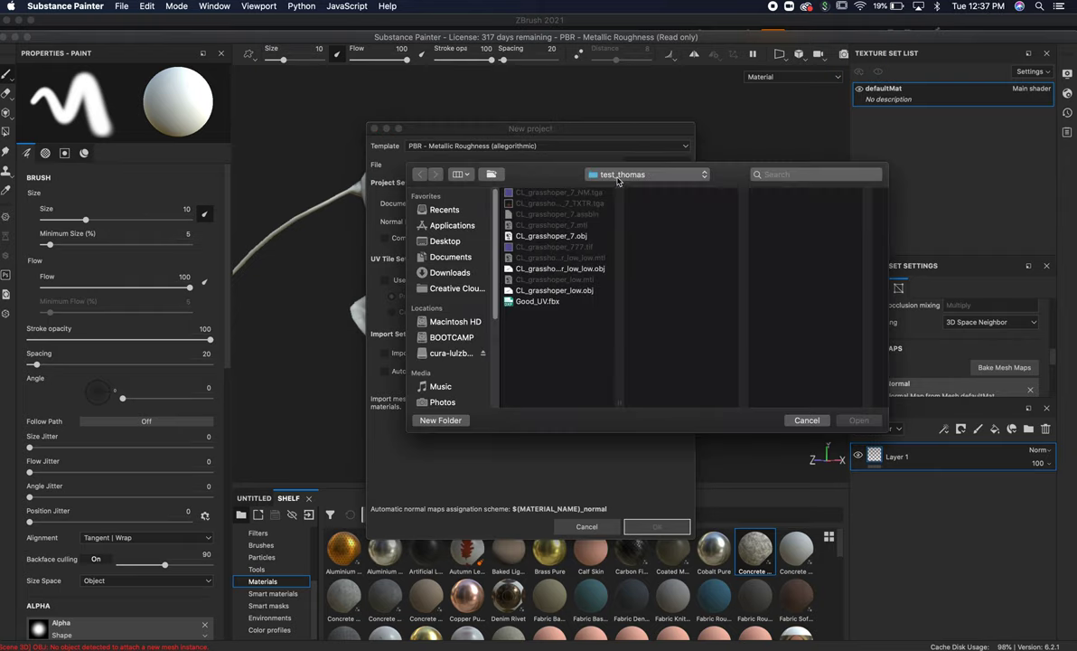
Pick CL_grasshoper_low_low.obj from Zbrush > Final_Build as the new project's mesh.
click(619, 177)
click(624, 186)
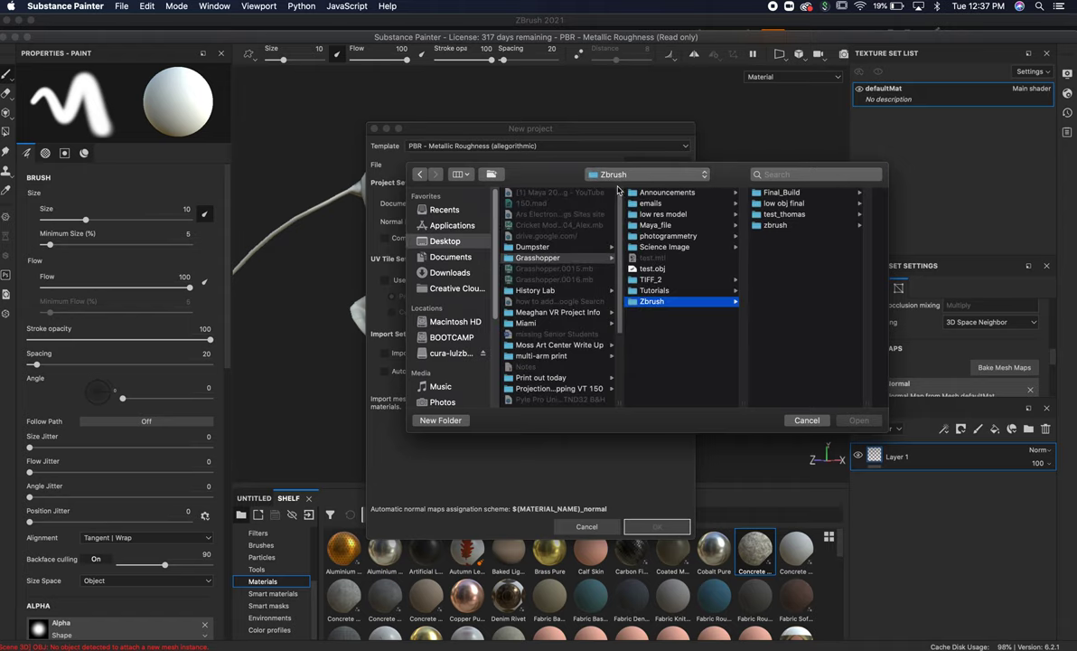
click(775, 193)
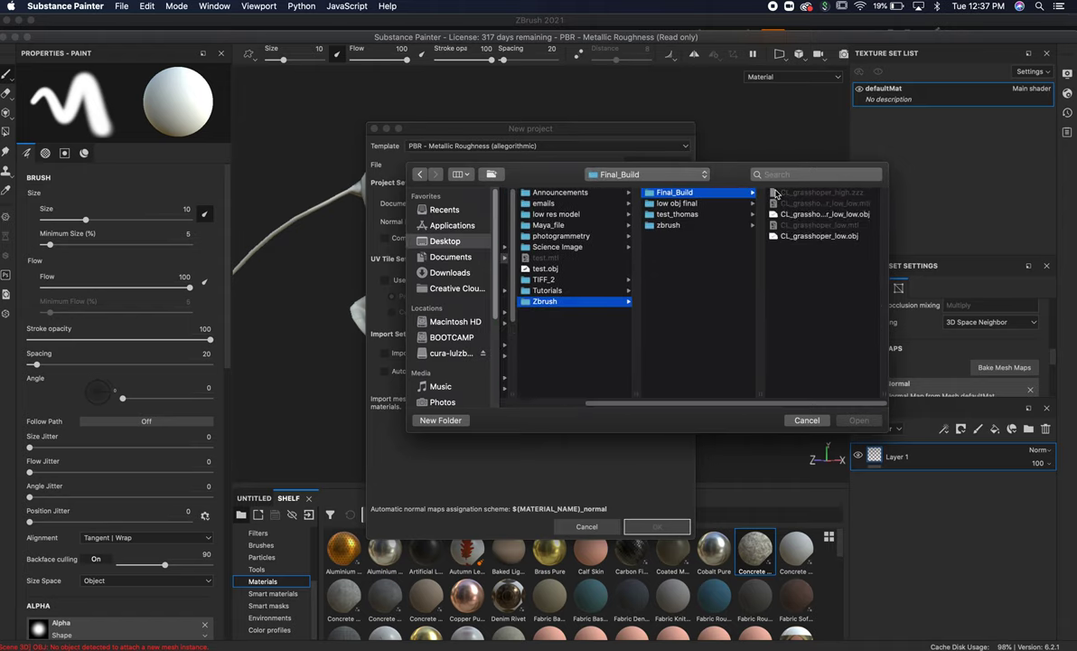
click(800, 217)
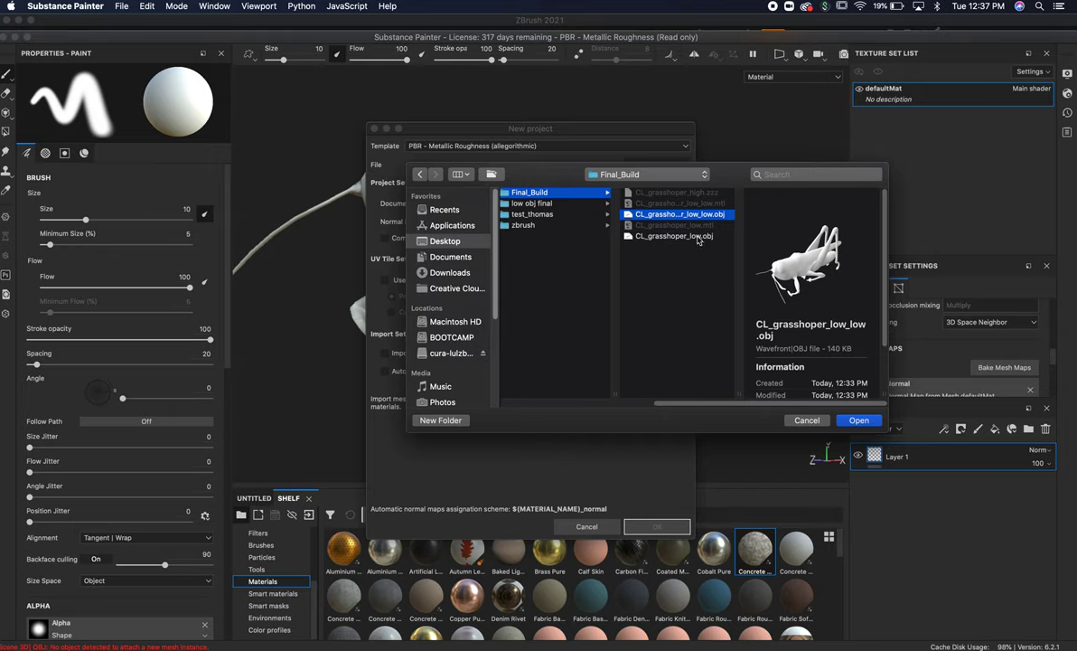
click(697, 237)
click(682, 216)
click(697, 236)
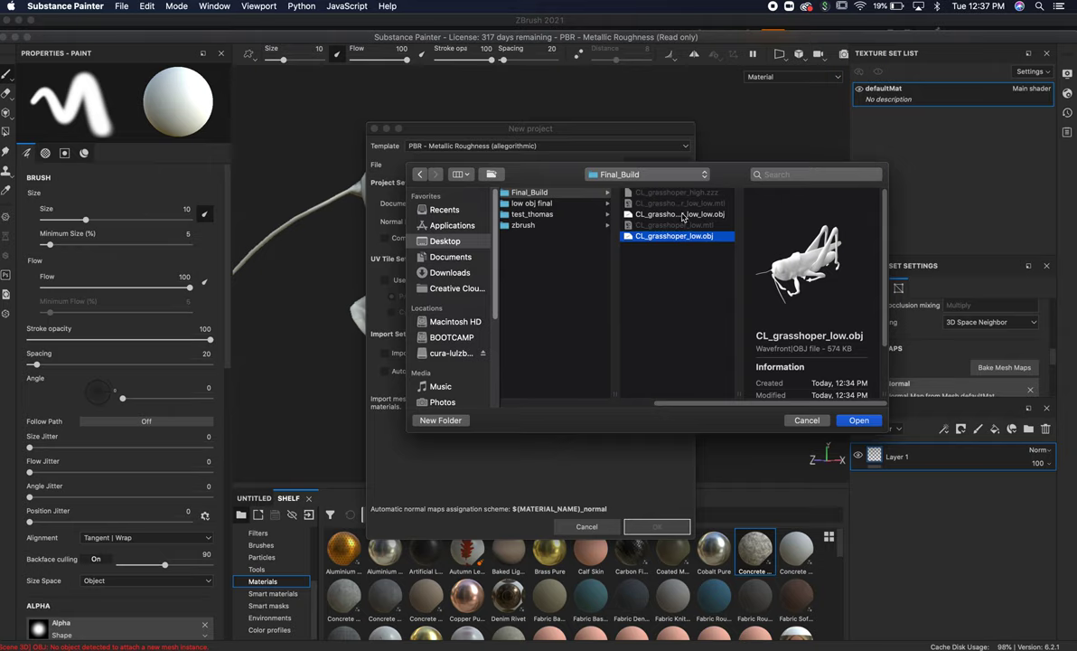
click(650, 214)
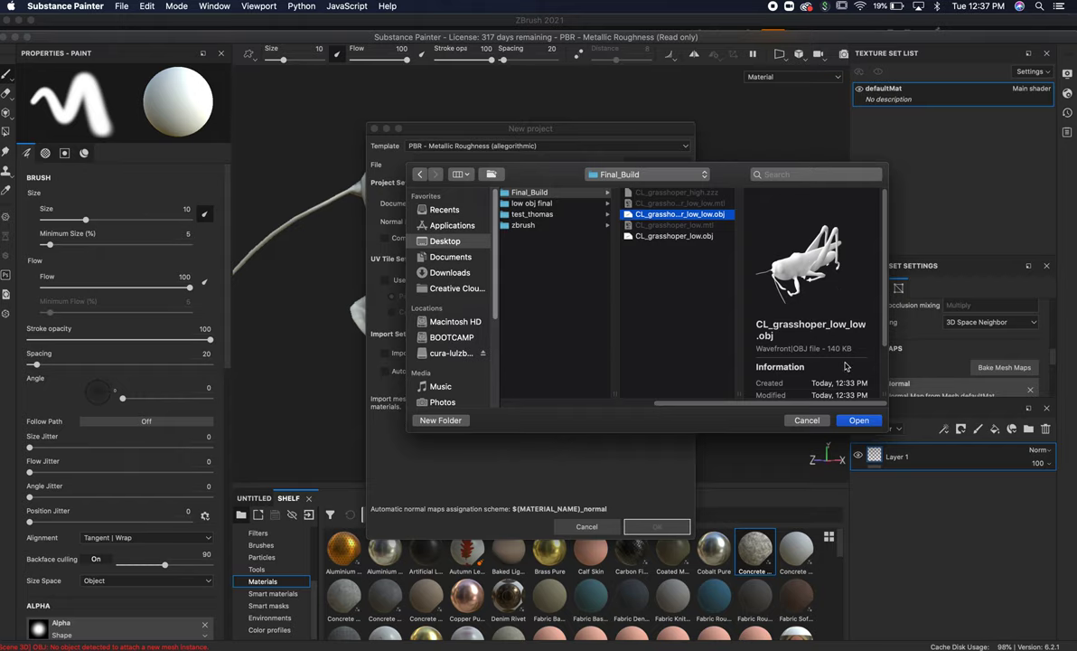
click(860, 421)
Create the project without saving the old one, then orbit and zoom to inspect the head and antennae.
click(658, 525)
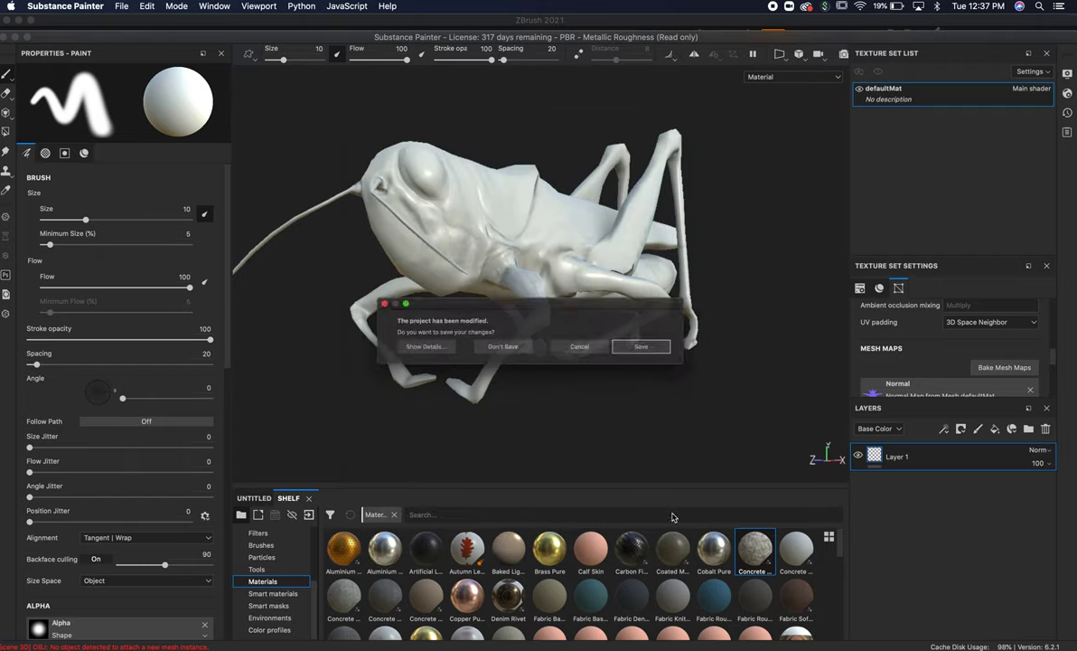
click(501, 348)
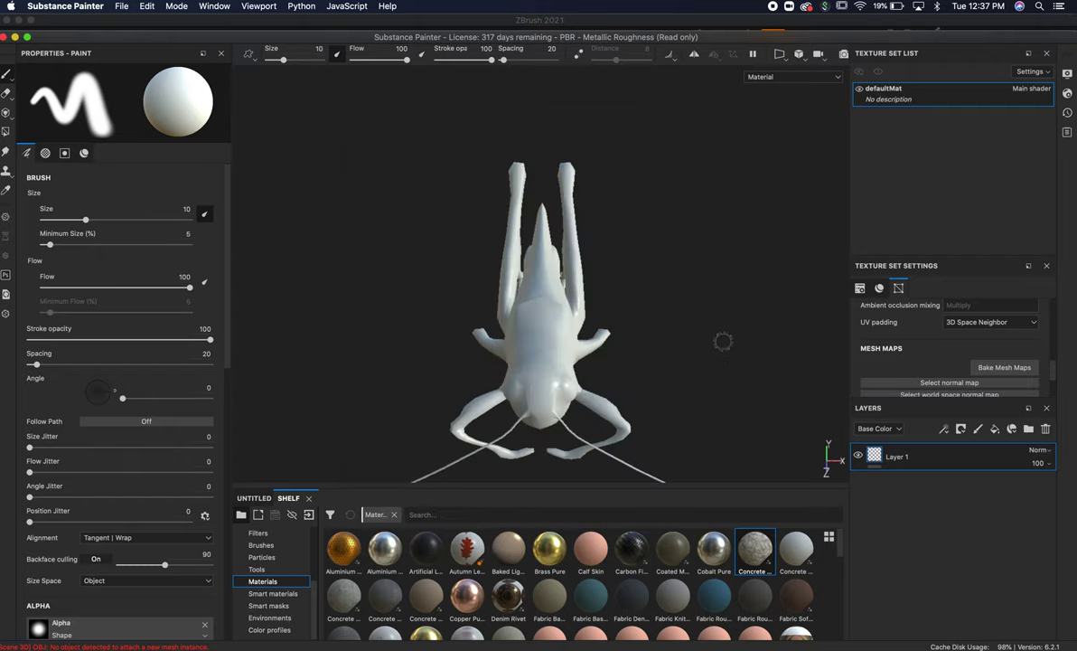
alt+drag(673, 318, 452, 237)
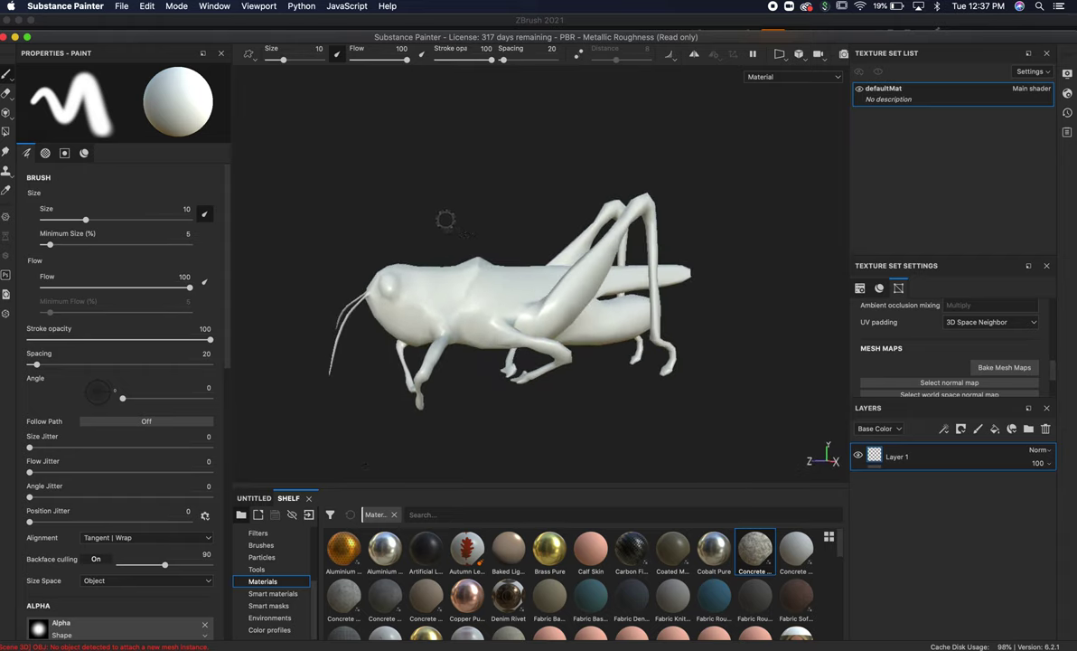
alt+right_drag(445, 222, 752, 229)
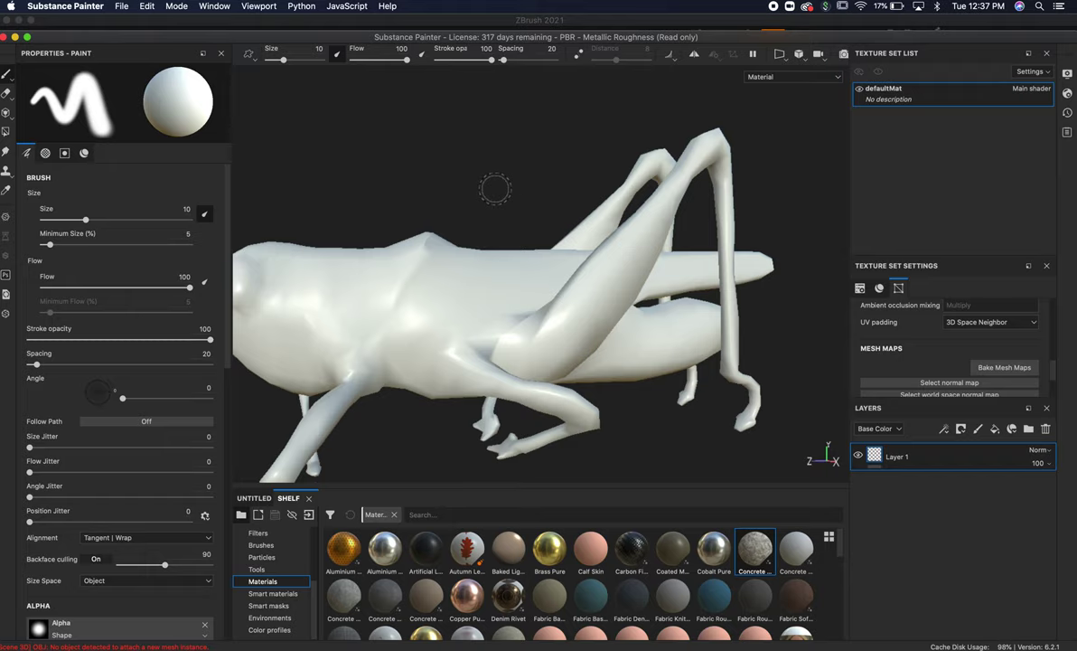
mouse_move(492, 186)
alt+mouse_down()
mouse_move(587, 189)
mouse_move(637, 175)
mouse_move(714, 175)
mouse_move(479, 205)
mouse_move(493, 205)
alt+mouse_up()
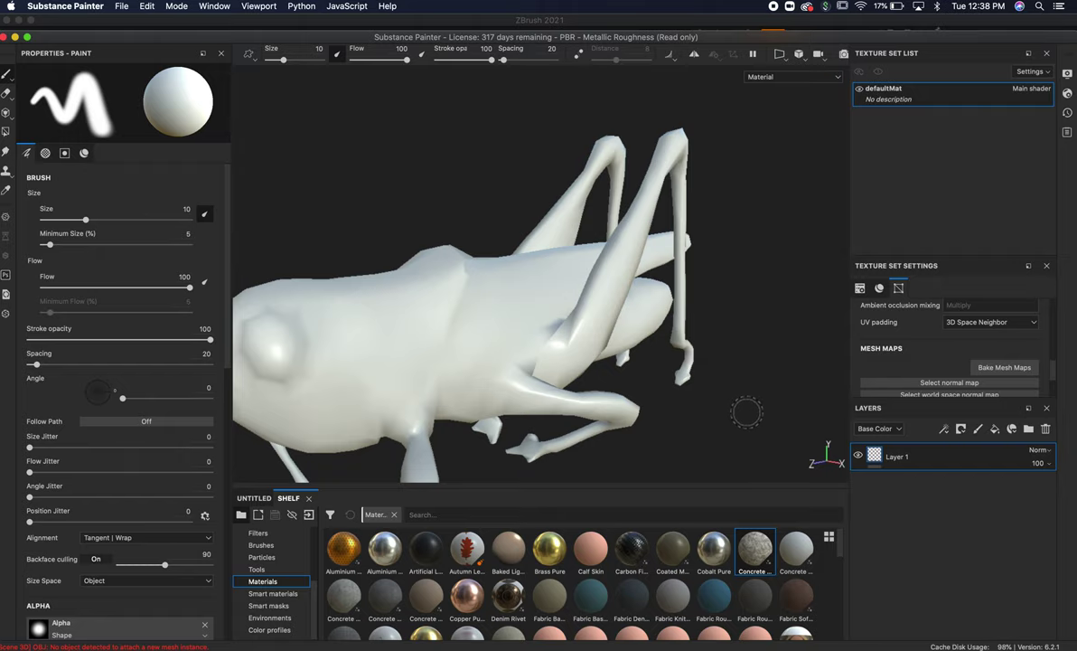
alt+drag(691, 381, 520, 354)
alt+drag(636, 323, 644, 386)
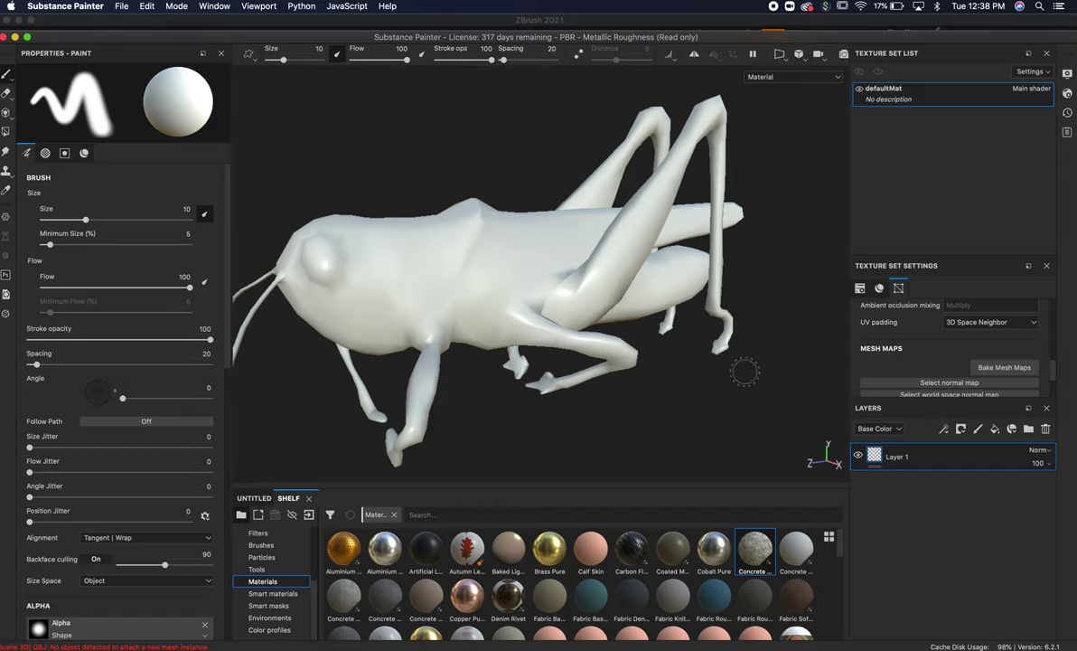
key(super+Tab)
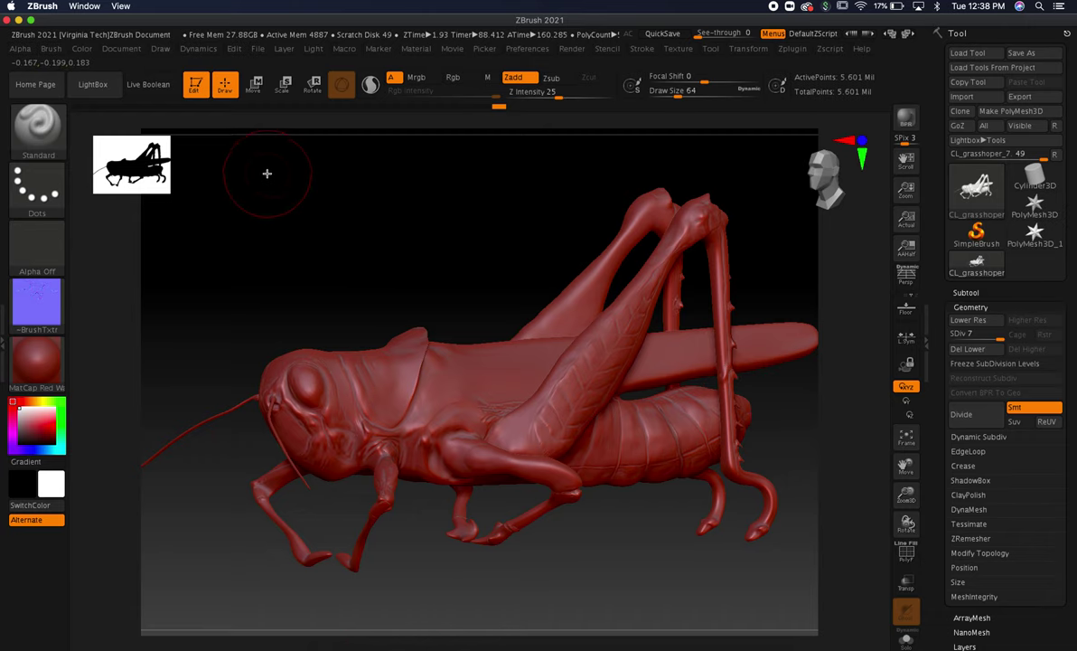
key(super+Tab)
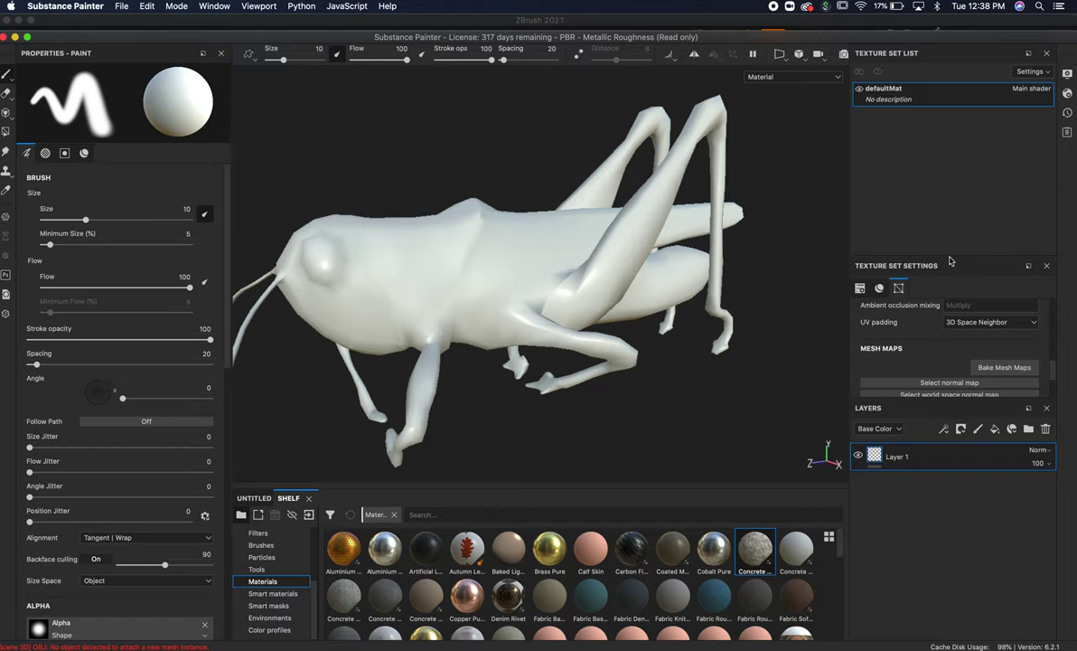
Enlarge the Texture Set Settings panel and open the Bake Mesh Maps settings with seven maps selected.
drag(949, 261, 940, 169)
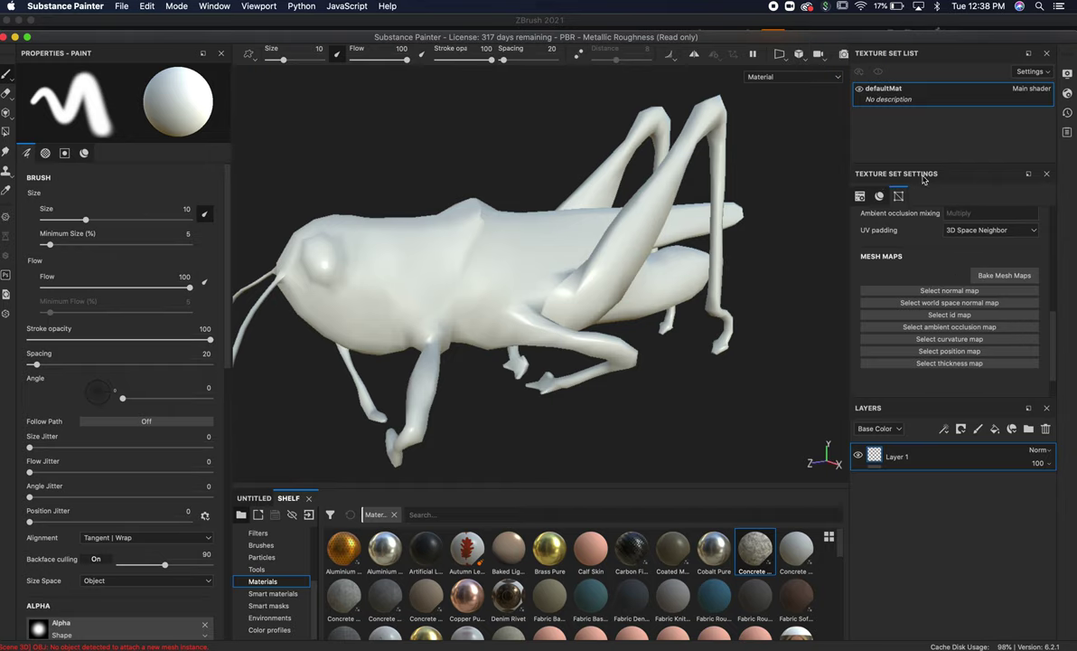
click(999, 279)
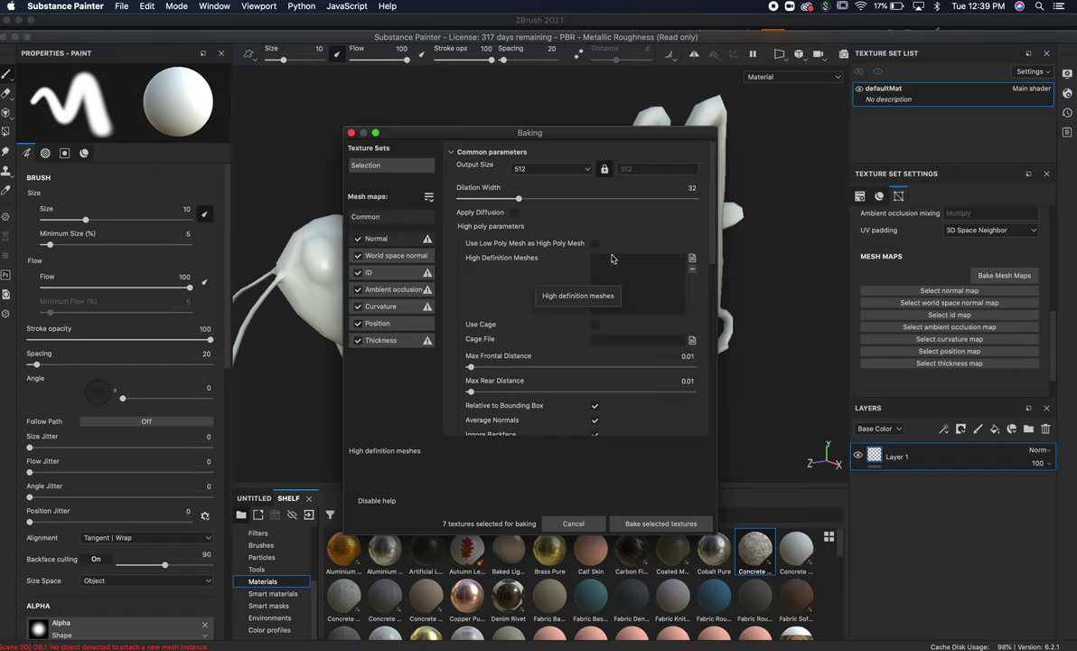
click(583, 169)
Change the bake Output Size from 512 to 4096.
scroll(566, 239, down, 1)
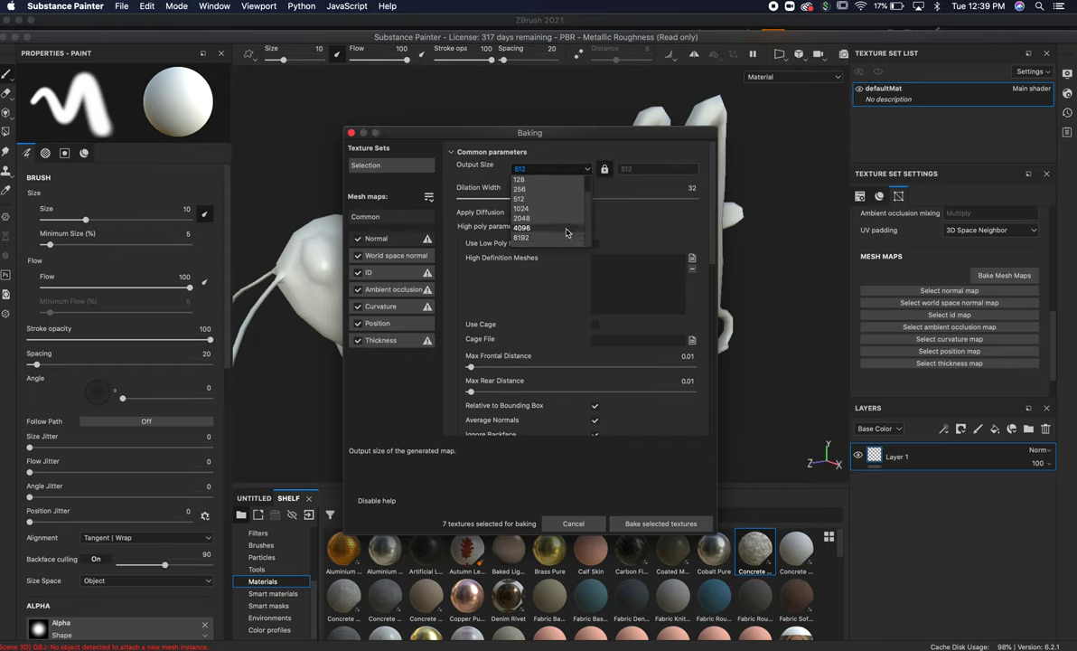
click(566, 239)
click(583, 169)
click(571, 233)
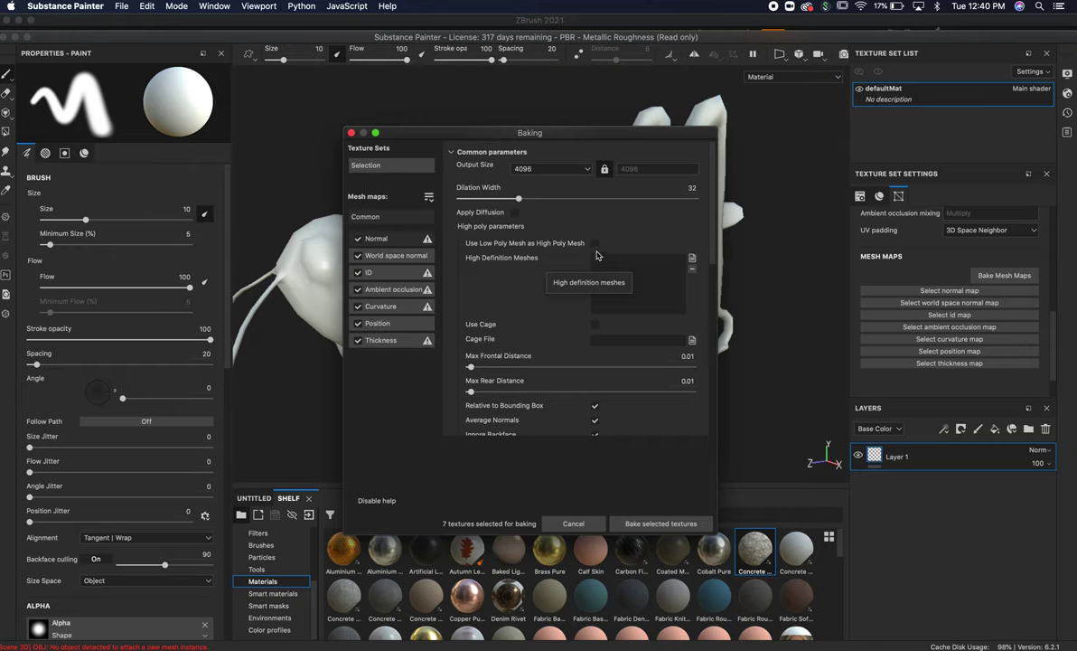
Load CL_grasshoper_high.obj from Final_Build as the High Definition Mesh.
click(692, 259)
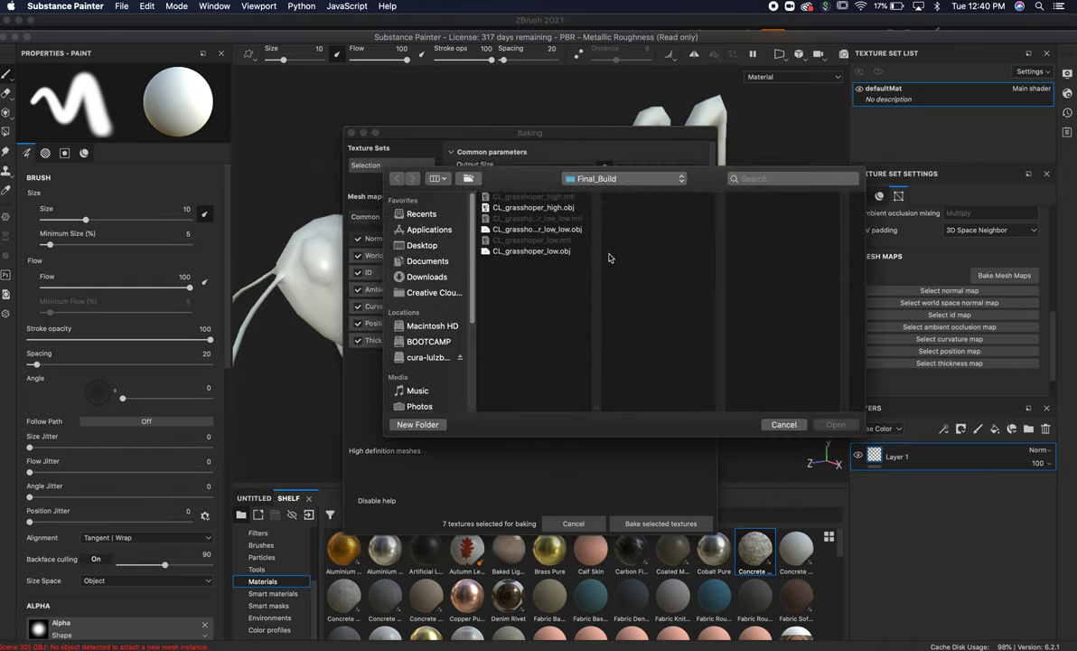
click(547, 209)
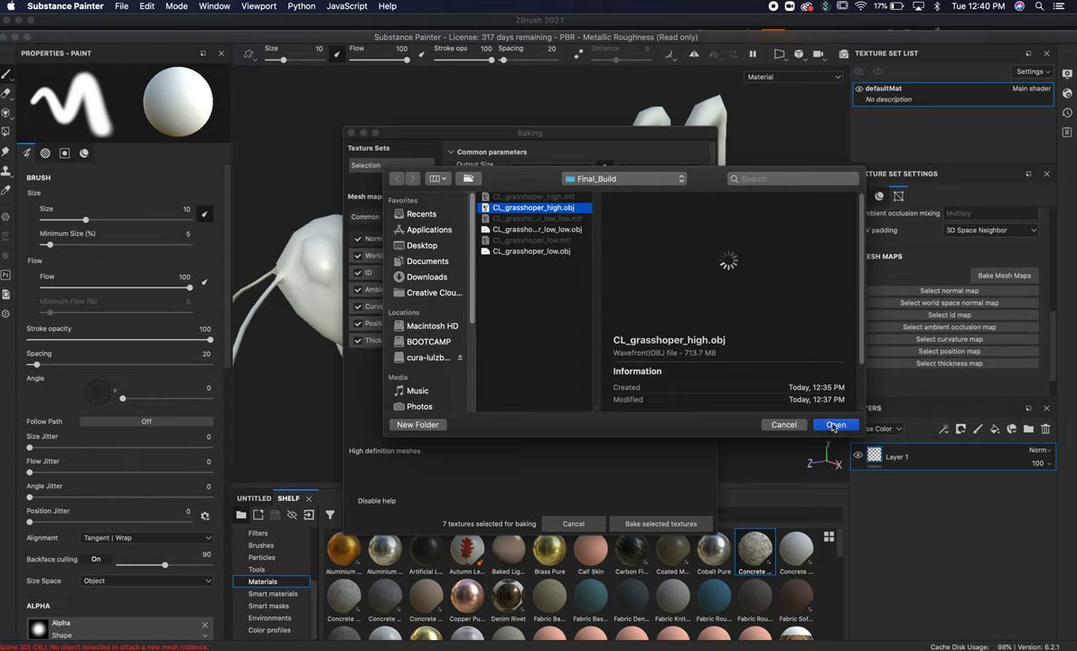
click(835, 425)
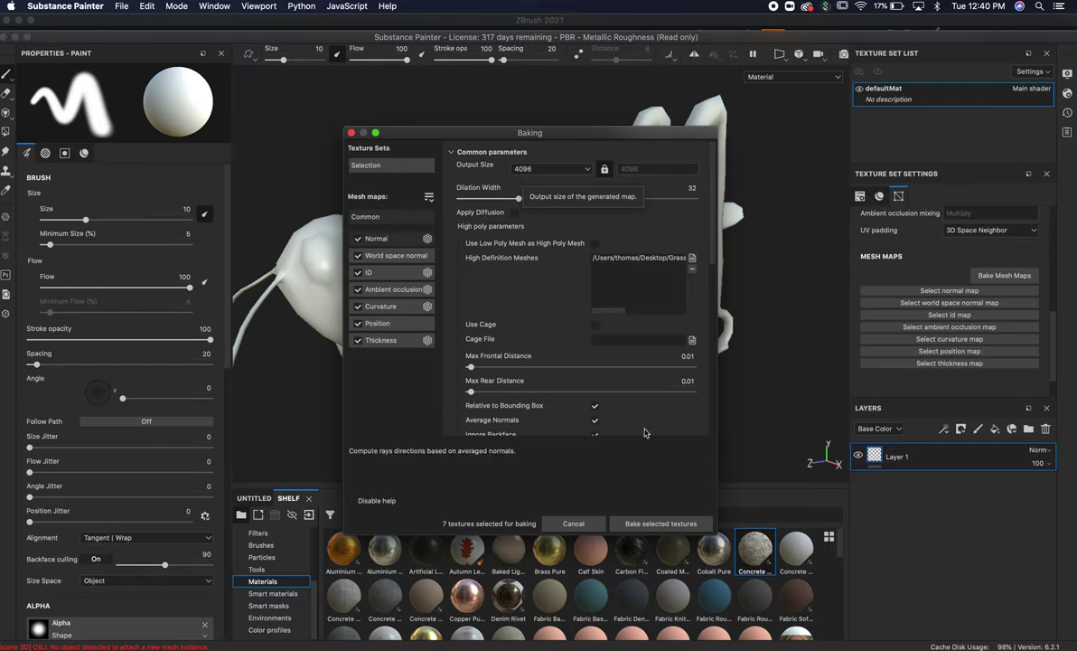
Bake all seven defaultMat mesh maps to 100%, keeping the progress window off the model.
click(659, 524)
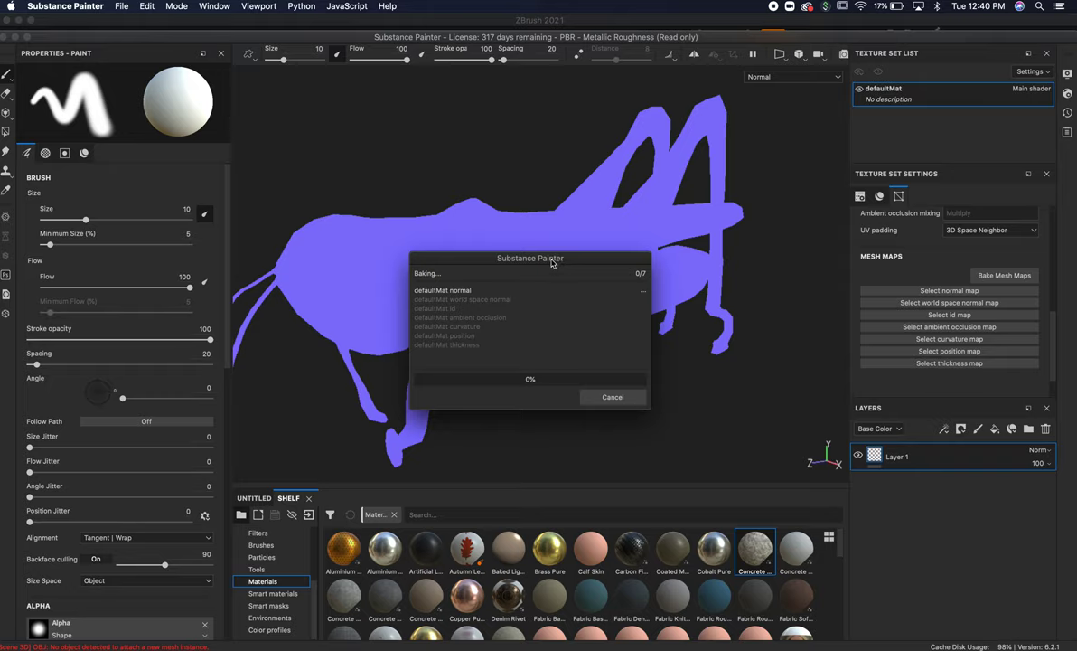
drag(551, 262, 857, 232)
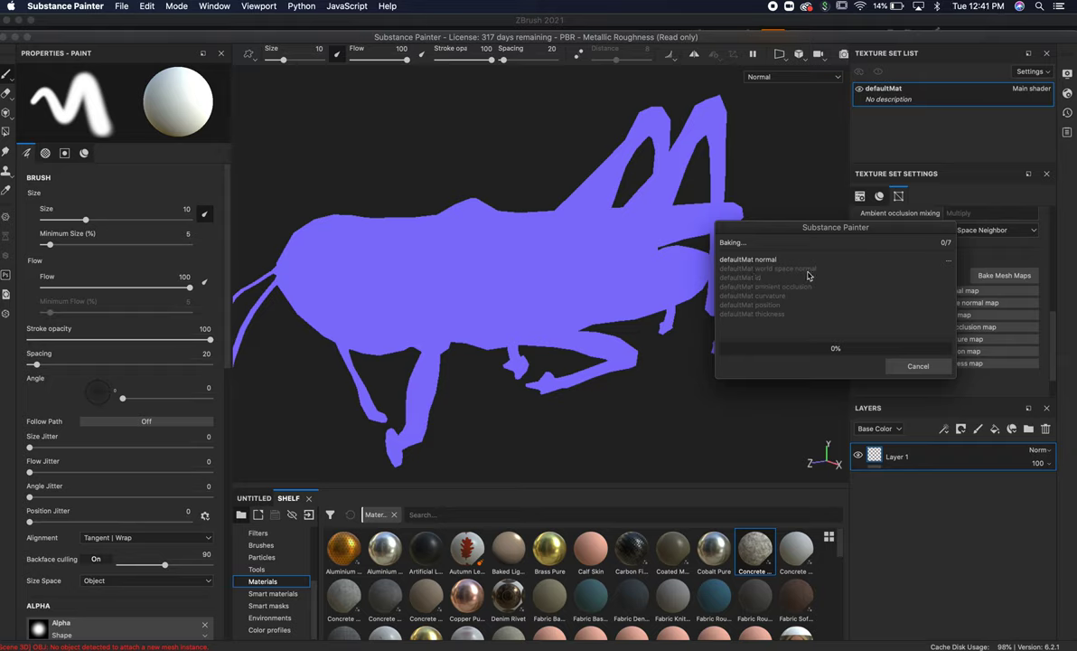
drag(789, 232, 773, 185)
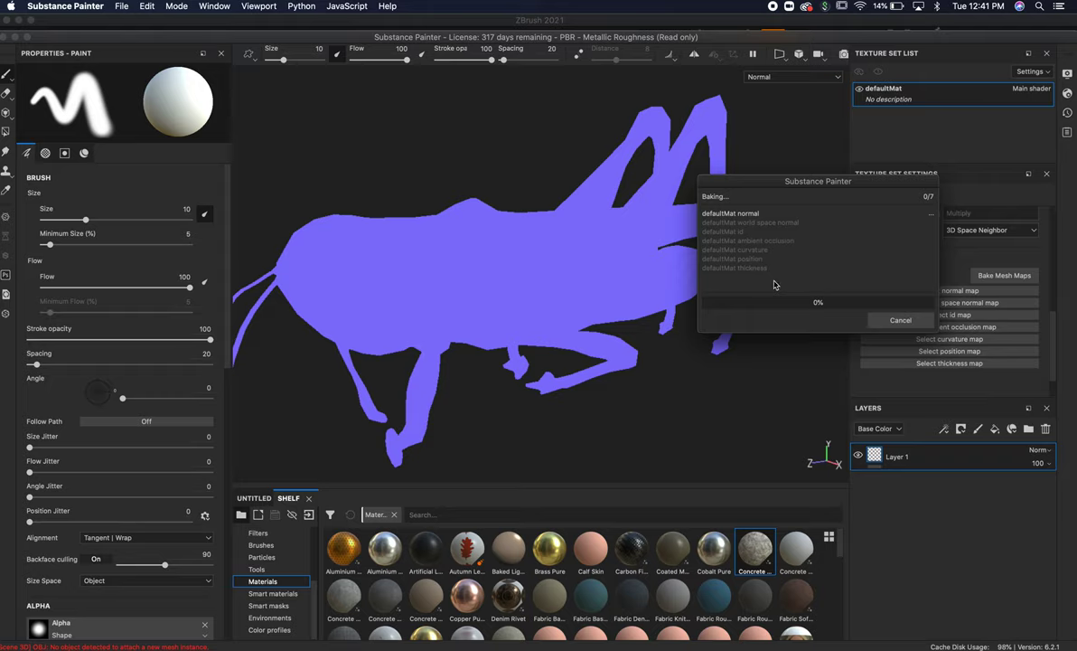
drag(736, 190, 709, 151)
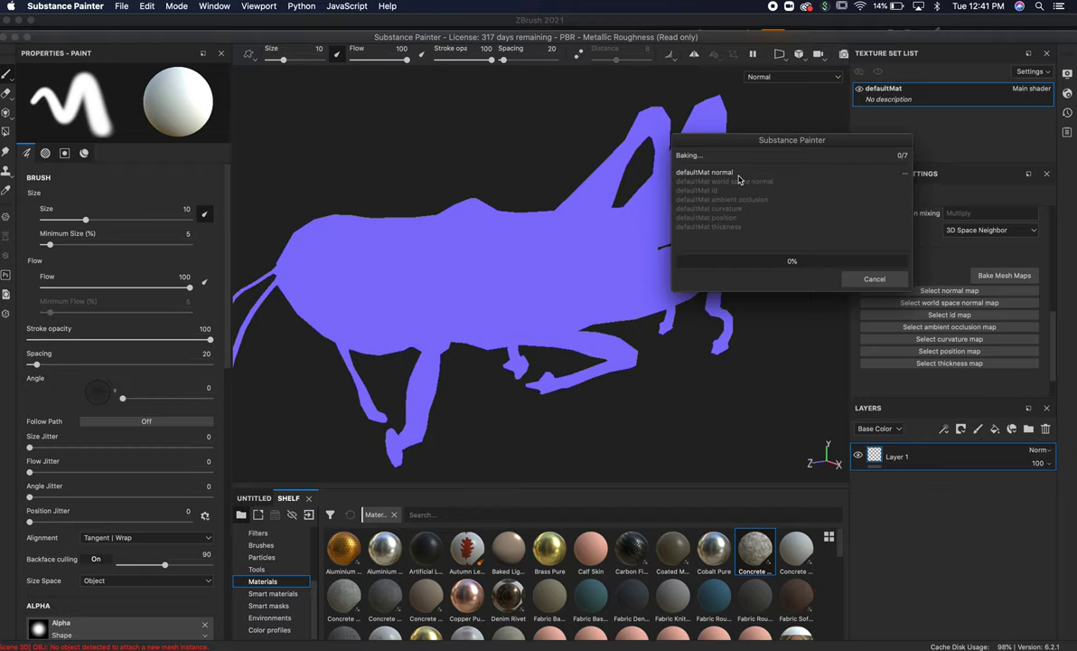
drag(756, 140, 694, 141)
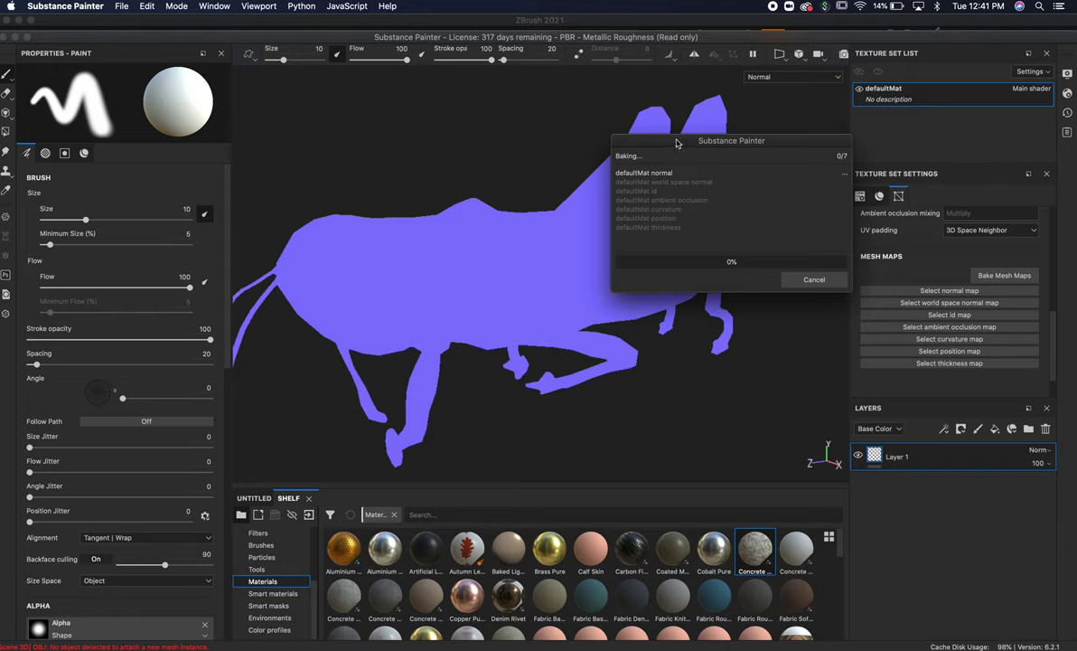
drag(671, 142, 719, 167)
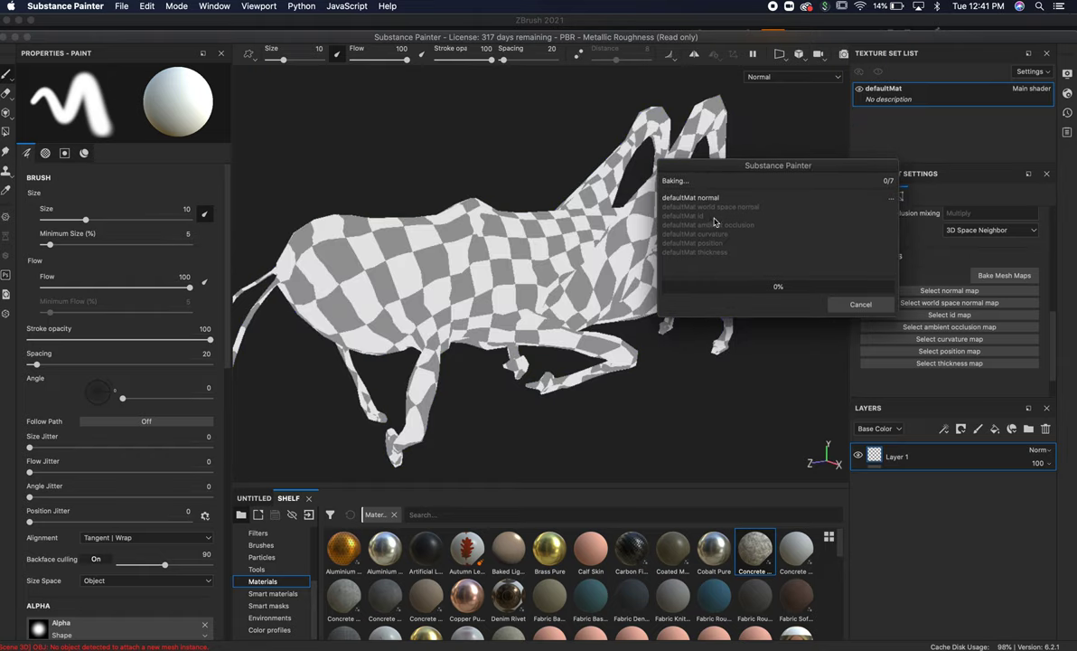
drag(720, 172, 816, 165)
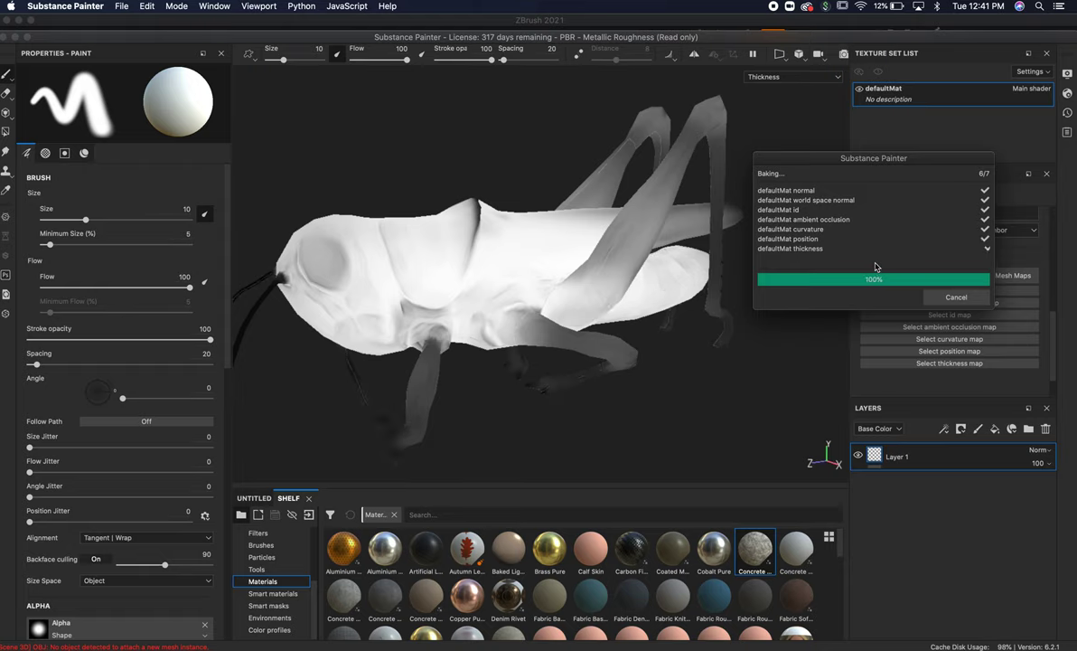
Close the finished bake window and orbit around the grasshopper to inspect the baked detail.
click(956, 297)
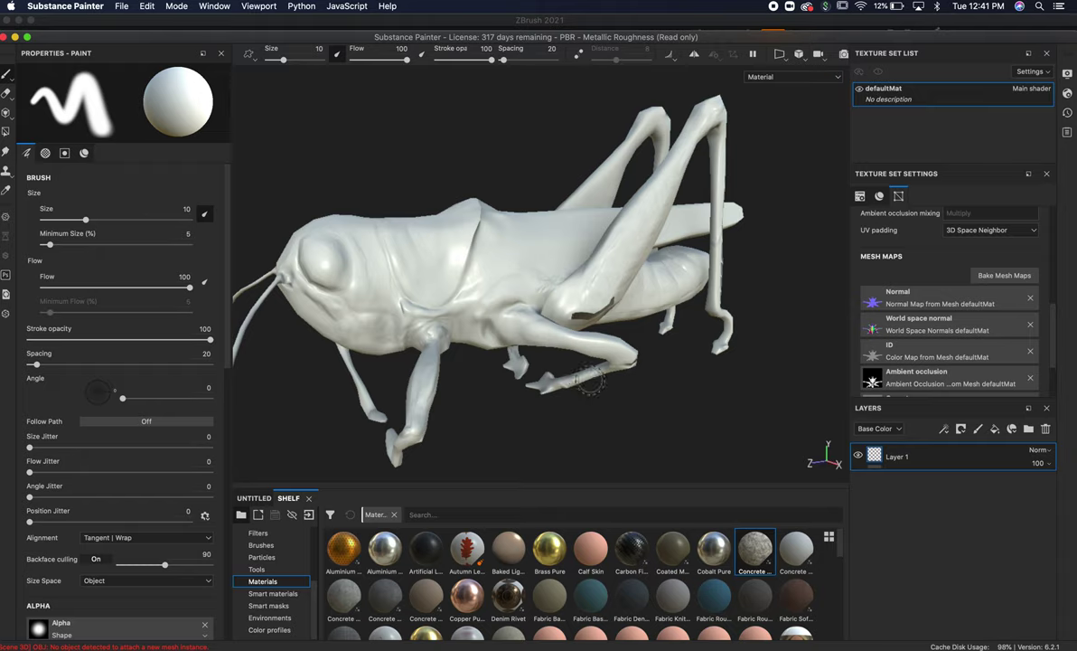
alt+drag(588, 381, 484, 370)
mouse_move(586, 383)
alt+mouse_down()
mouse_move(539, 397)
mouse_move(502, 393)
mouse_move(556, 372)
mouse_move(492, 326)
mouse_move(506, 343)
mouse_move(486, 359)
mouse_move(765, 403)
mouse_move(561, 370)
mouse_move(691, 350)
mouse_move(659, 333)
alt+mouse_up()
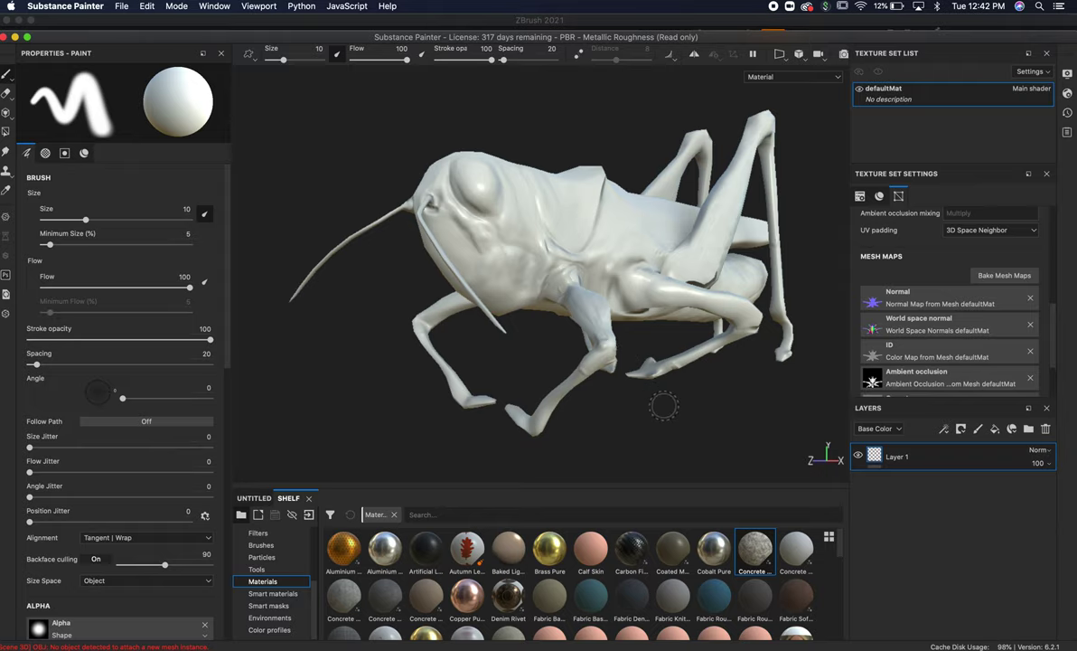
mouse_move(614, 380)
alt+mouse_down()
mouse_move(608, 436)
mouse_move(649, 385)
mouse_move(629, 360)
mouse_move(551, 374)
alt+mouse_up()
alt+drag(670, 399, 460, 337)
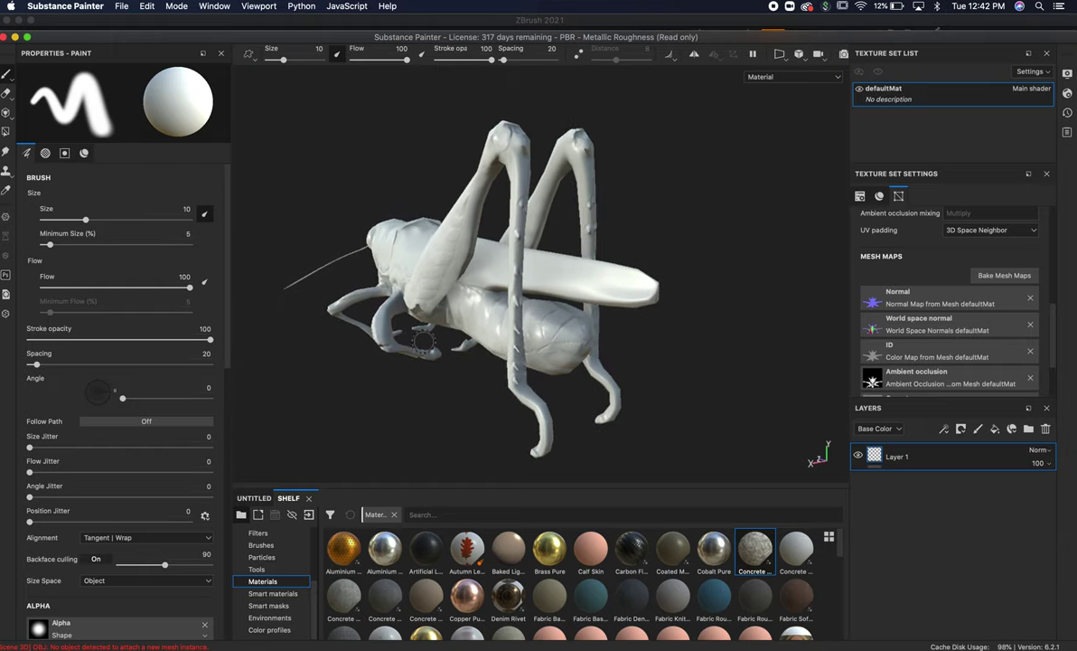
alt+right_drag(423, 340, 536, 347)
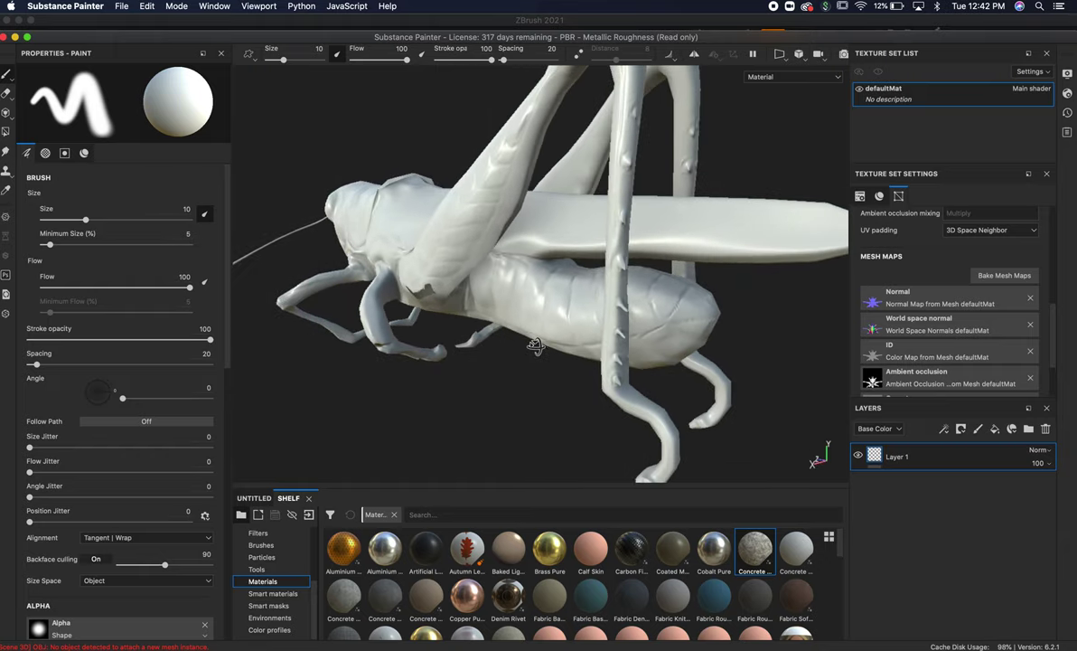
mouse_move(476, 336)
alt+mouse_down()
mouse_move(428, 350)
mouse_move(543, 343)
mouse_move(492, 275)
alt+mouse_up()
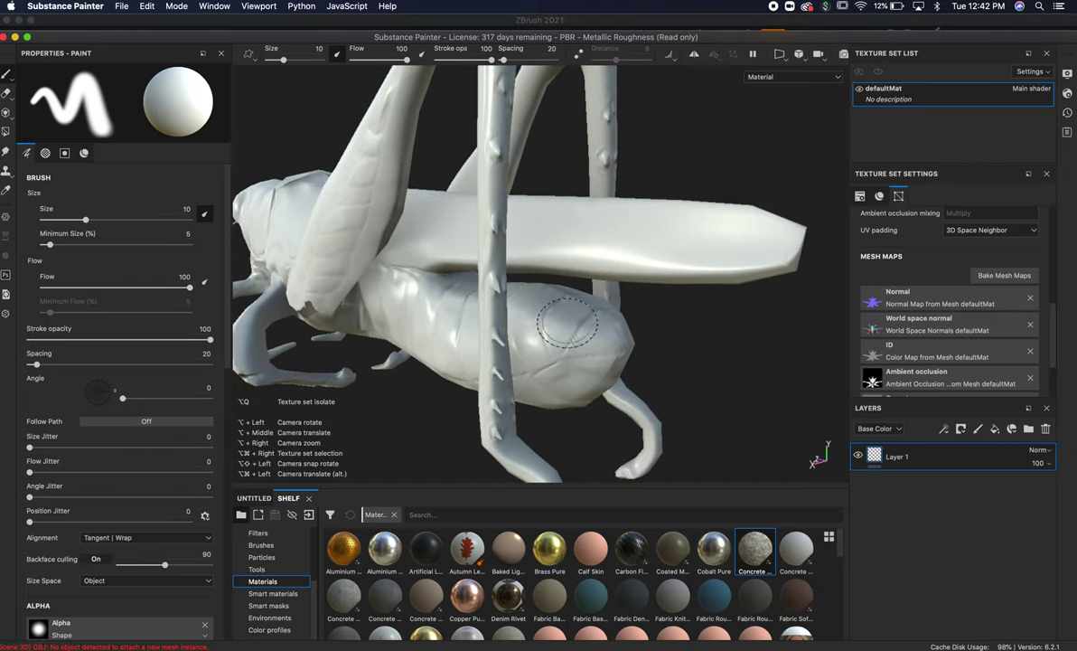
mouse_move(543, 315)
alt+mouse_down()
mouse_move(576, 317)
mouse_move(507, 315)
mouse_move(525, 316)
alt+mouse_up()
alt+right_drag(525, 317, 560, 322)
mouse_move(559, 322)
alt+mouse_down()
mouse_move(461, 326)
mouse_move(767, 323)
mouse_move(691, 301)
mouse_move(690, 228)
mouse_move(716, 160)
mouse_move(650, 226)
mouse_move(445, 383)
mouse_move(408, 357)
mouse_move(421, 200)
mouse_move(385, 356)
alt+mouse_up()
Zoom in on the body, then settle on a front three-quarter view and open the File menu.
scroll(356, 373, up, 3)
alt+middle_drag(356, 372, 649, 350)
scroll(632, 365, down, 5)
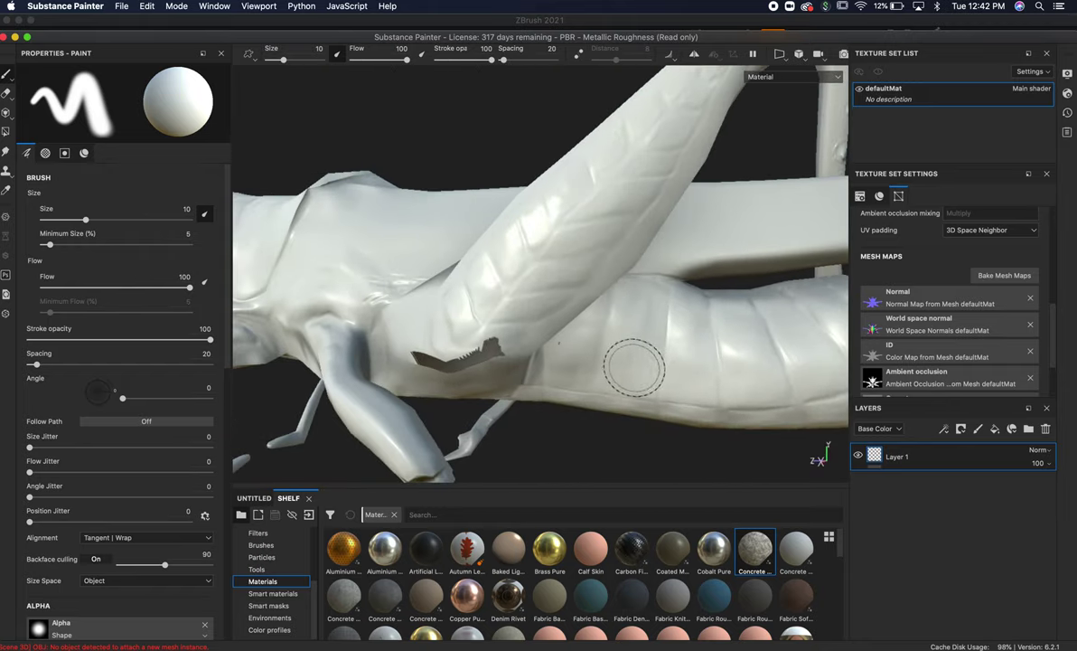
mouse_move(632, 365)
alt+mouse_down()
mouse_move(531, 391)
mouse_move(638, 322)
alt+mouse_up()
scroll(569, 394, down, 5)
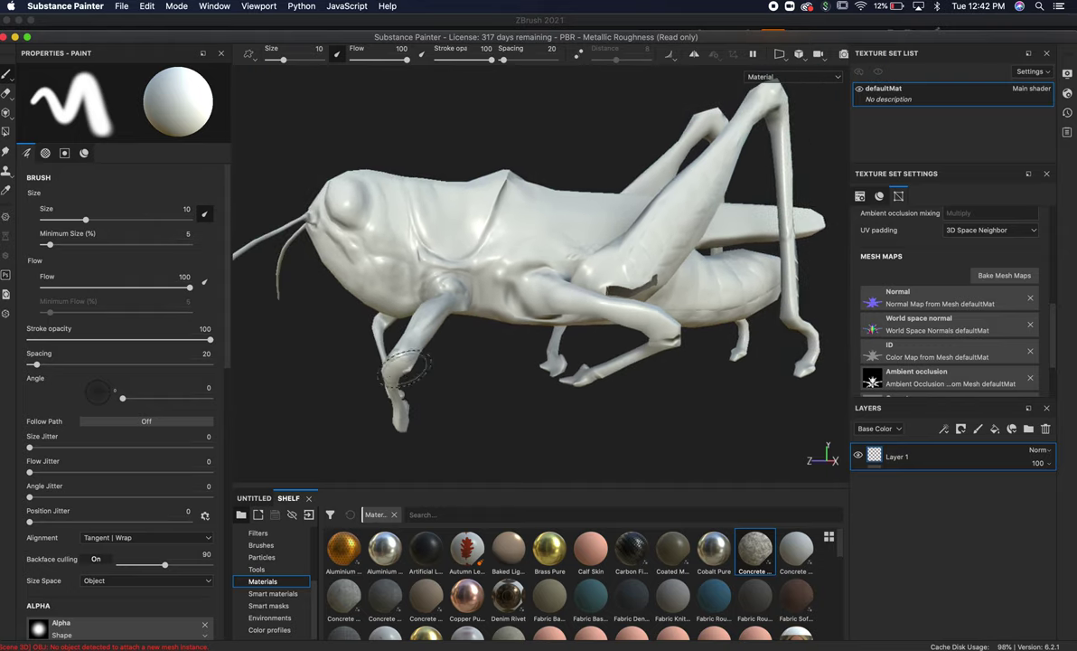
mouse_move(402, 330)
alt+mouse_down()
mouse_move(529, 226)
mouse_move(480, 367)
mouse_move(454, 370)
alt+mouse_up()
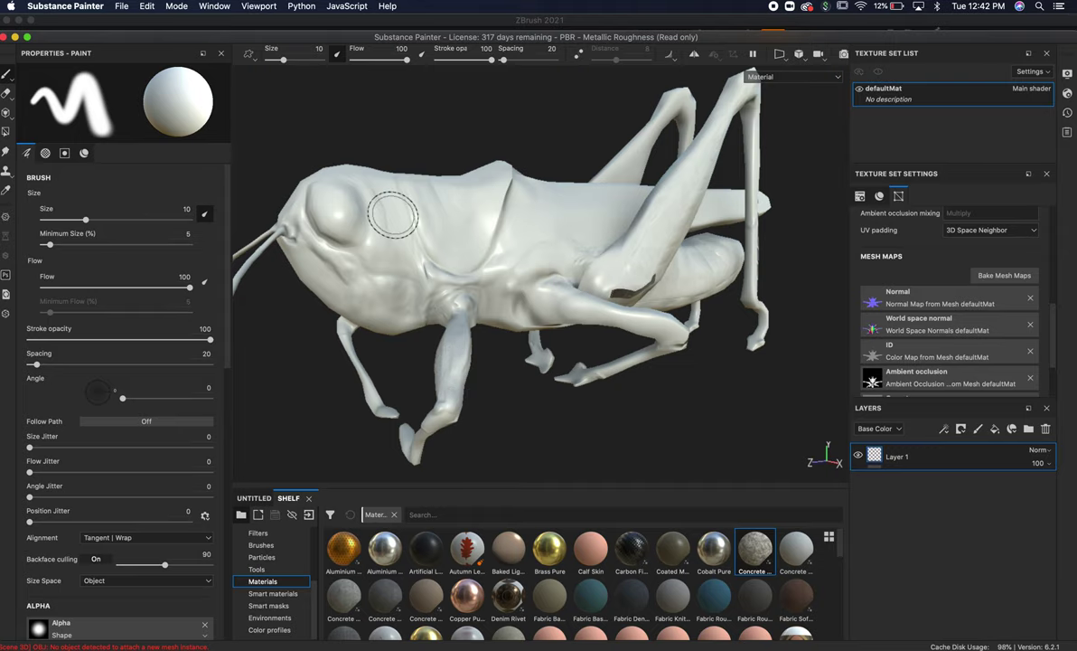
click(119, 7)
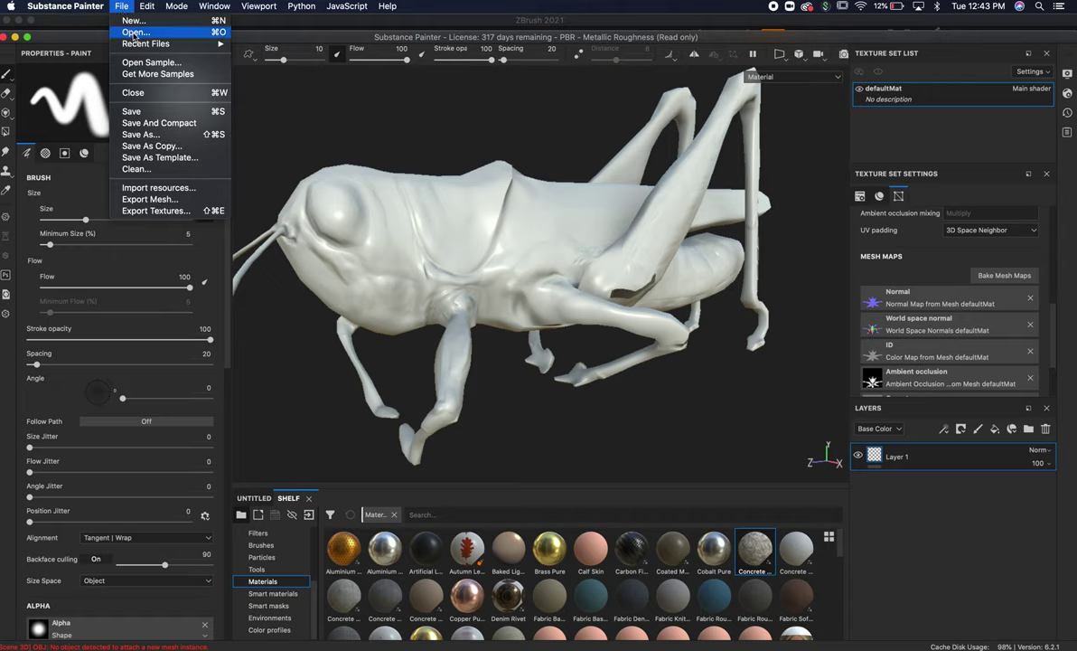
Create a new 4096 project from CL_grasshoper_low.obj, discarding changes to the old project.
click(134, 20)
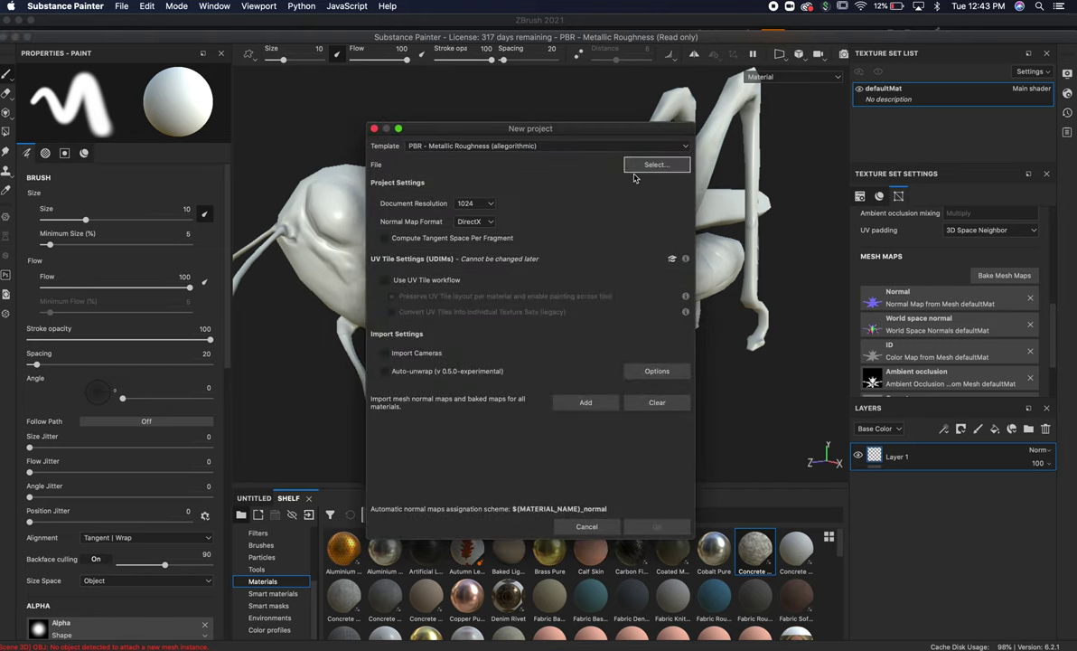
click(463, 203)
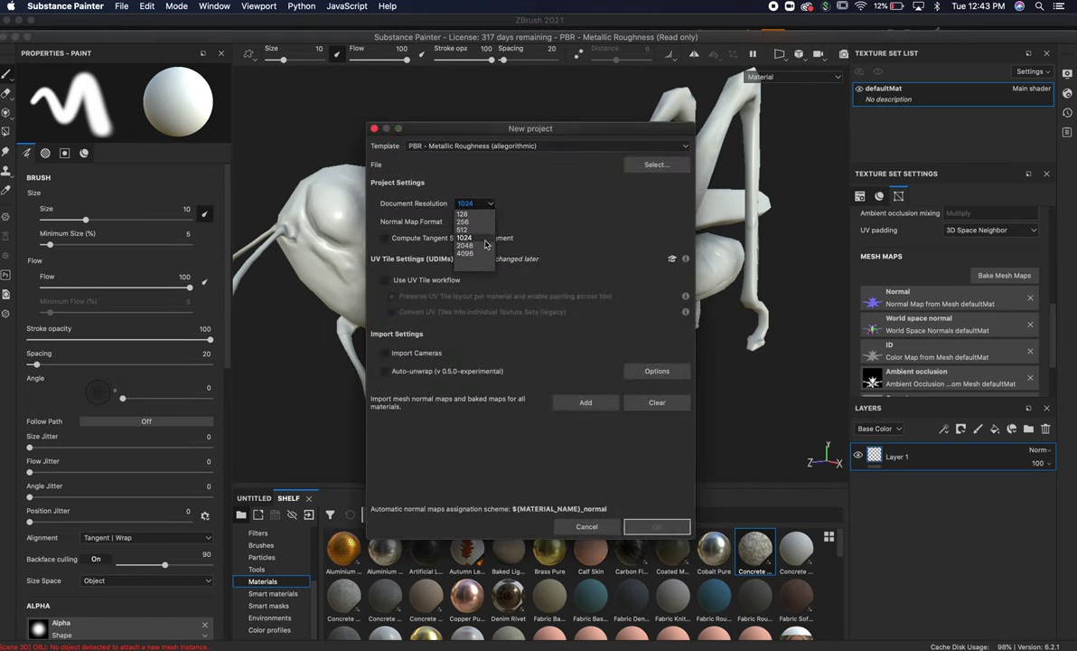
click(465, 253)
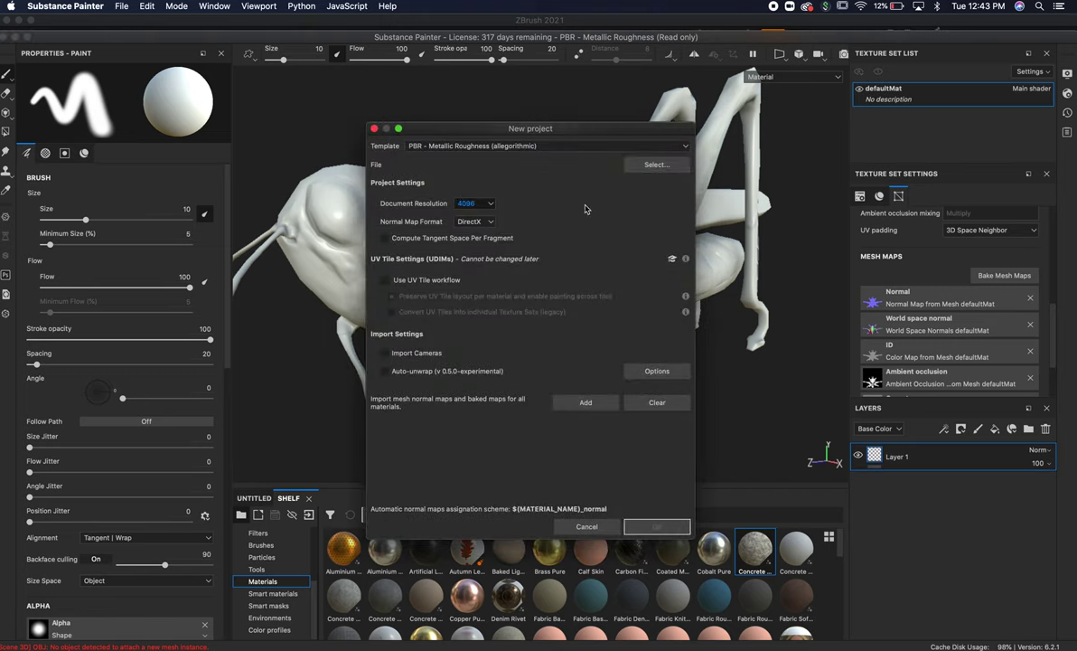
click(654, 166)
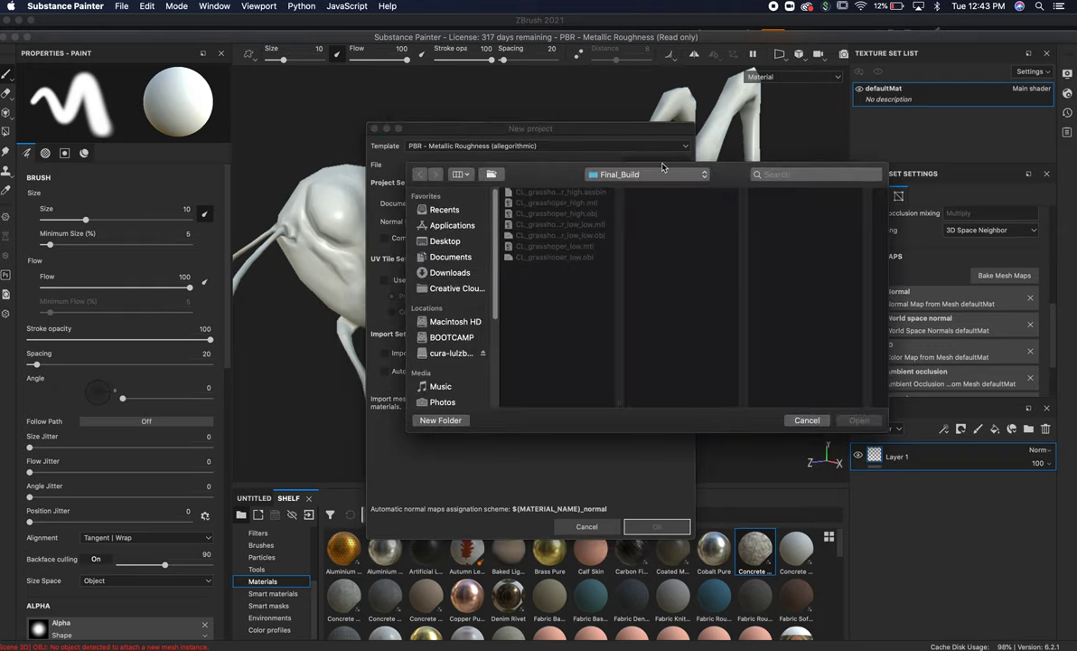
click(579, 236)
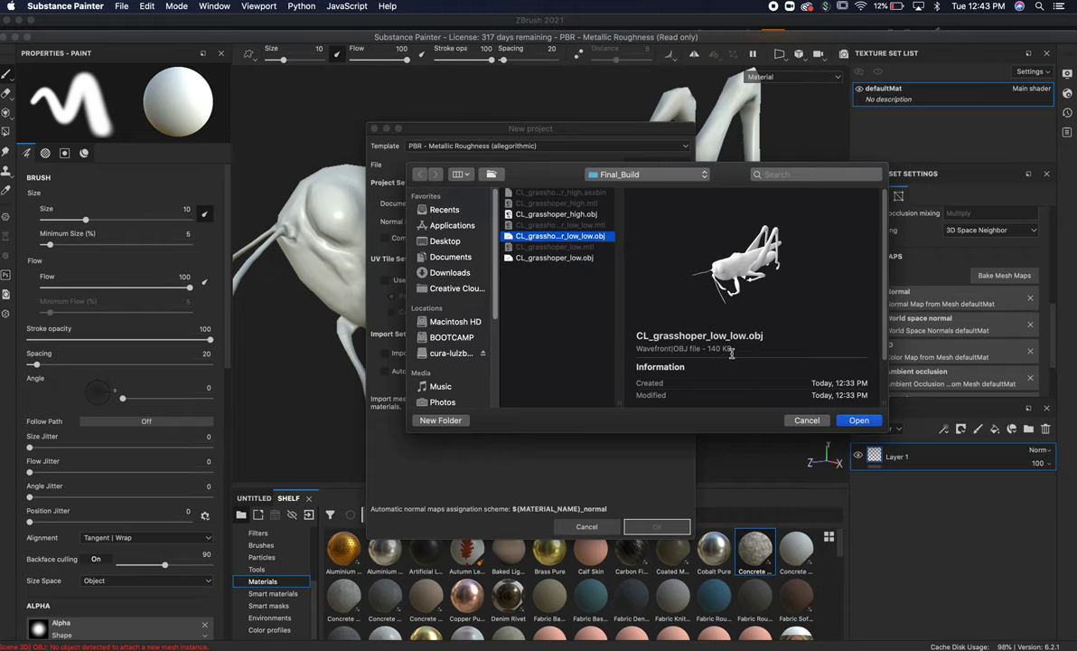
click(564, 259)
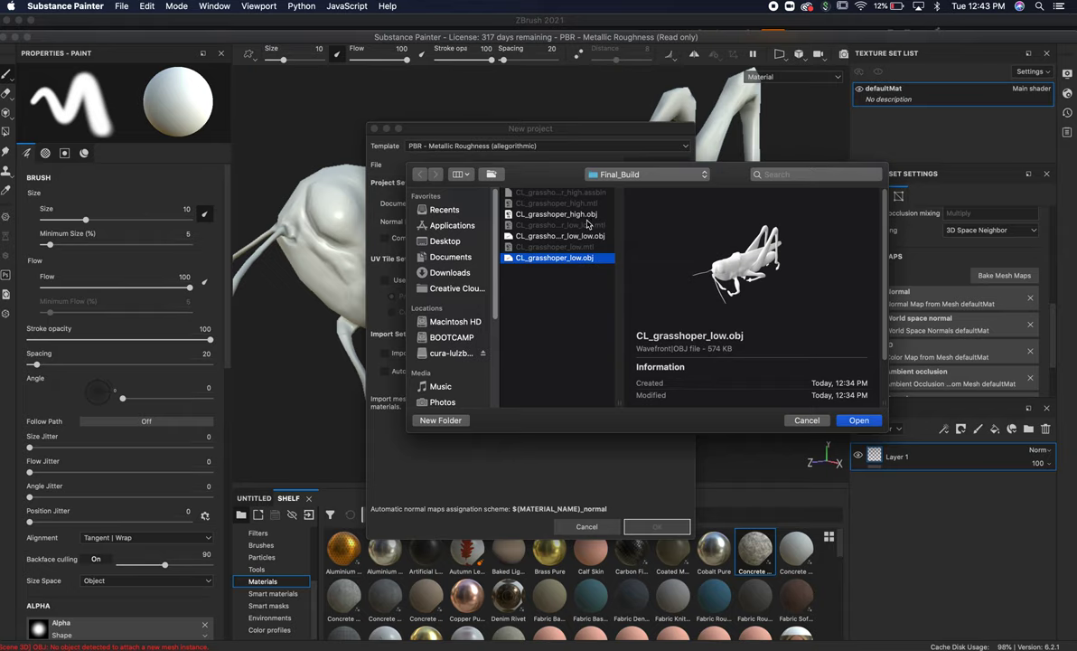
click(858, 421)
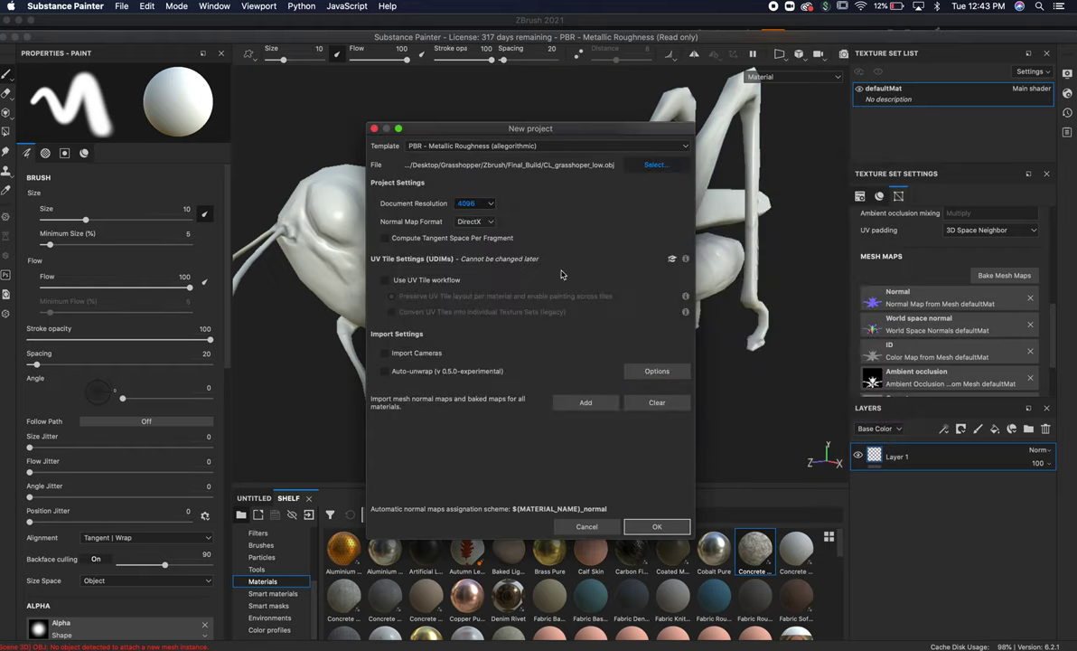
click(658, 525)
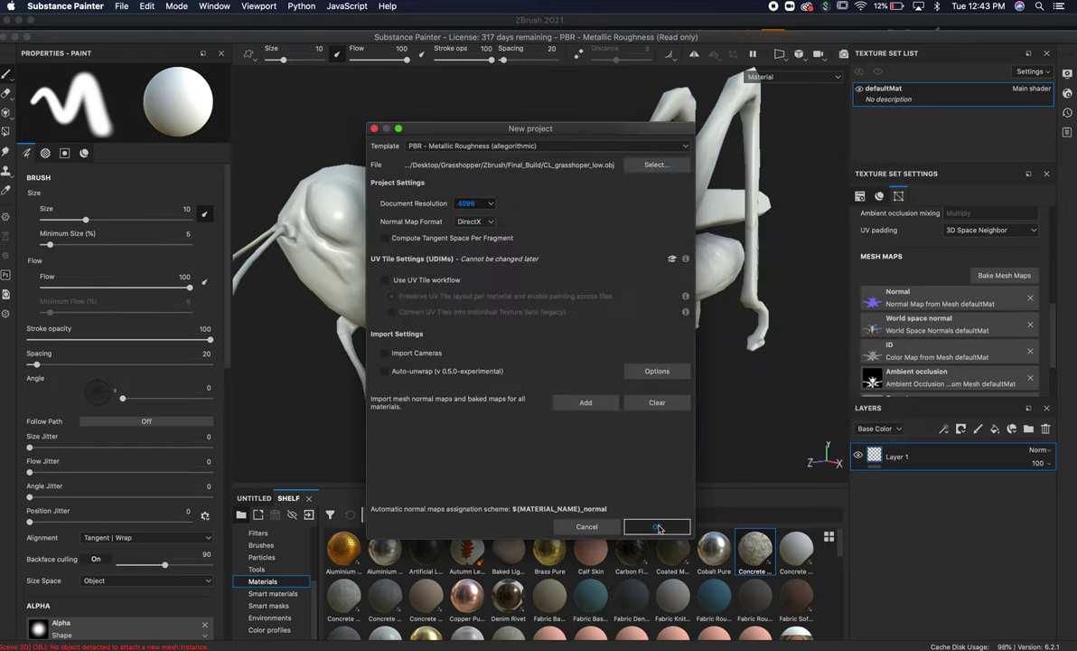
click(511, 347)
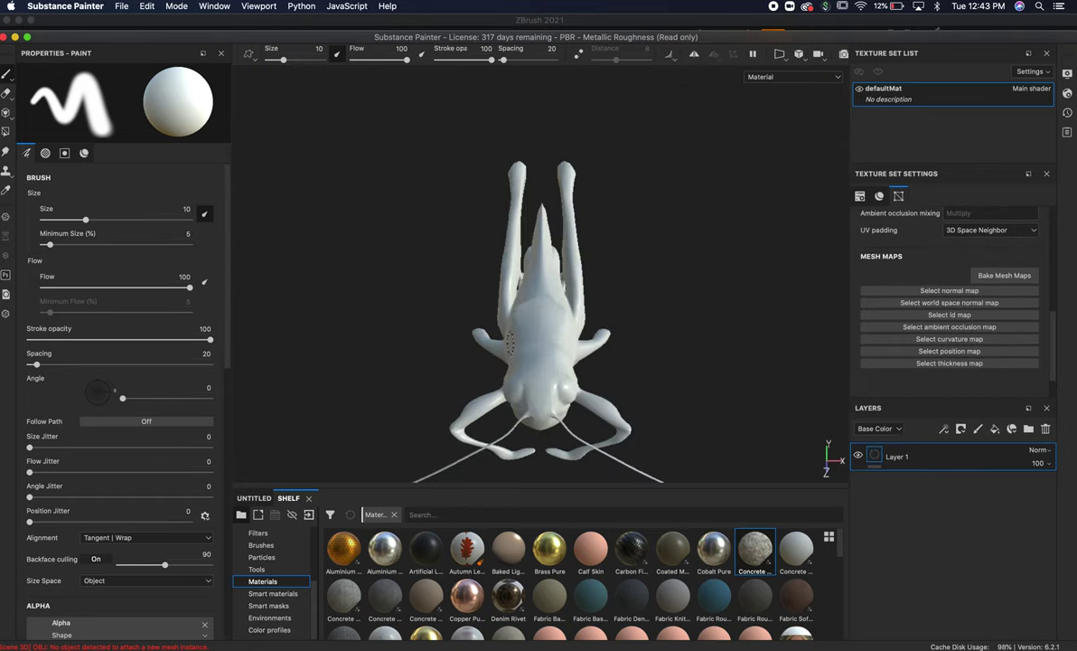
mouse_move(673, 333)
alt+mouse_down()
mouse_move(629, 354)
mouse_move(484, 316)
alt+mouse_up()
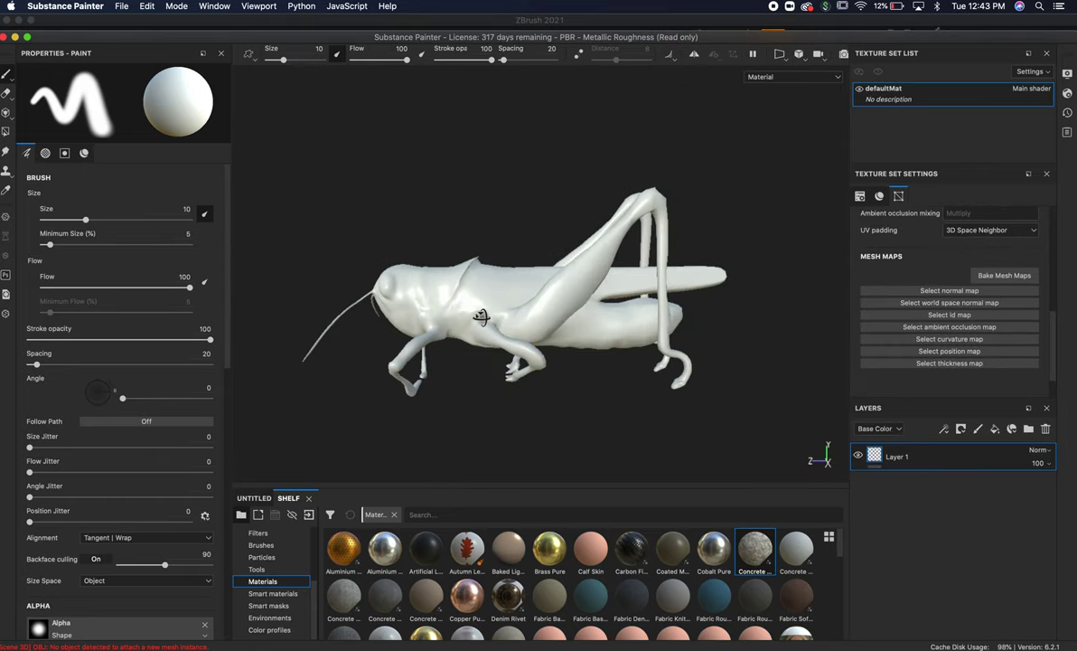
alt+right_drag(467, 404, 680, 436)
alt+drag(681, 435, 641, 414)
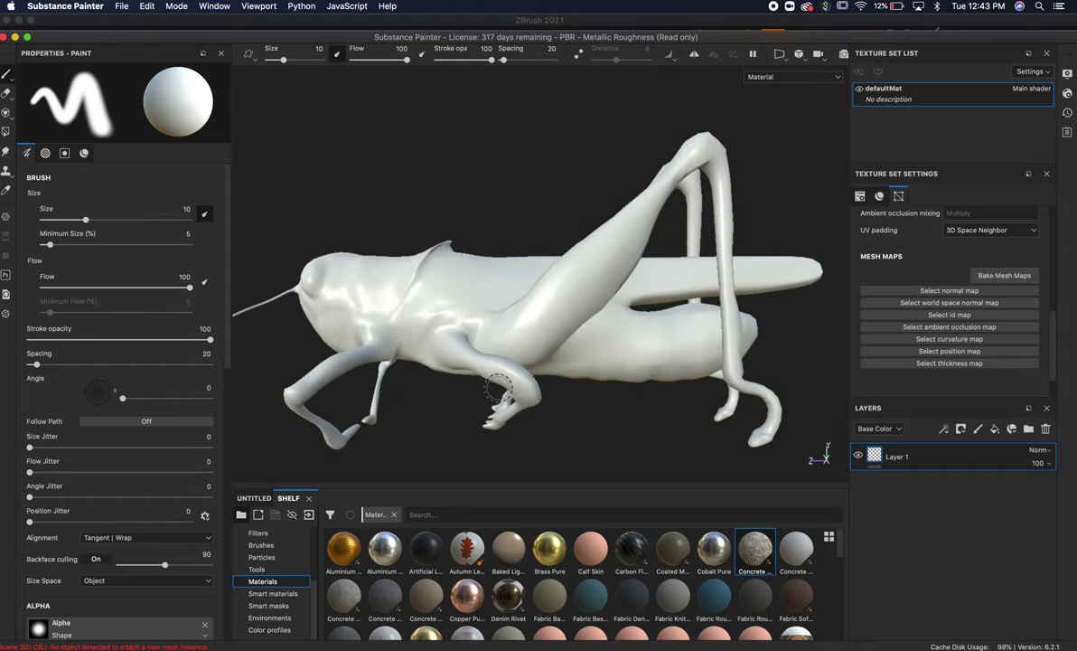
mouse_move(590, 401)
alt+mouse_down()
mouse_move(583, 341)
mouse_move(448, 307)
mouse_move(442, 263)
mouse_move(553, 305)
mouse_move(592, 305)
alt+mouse_up()
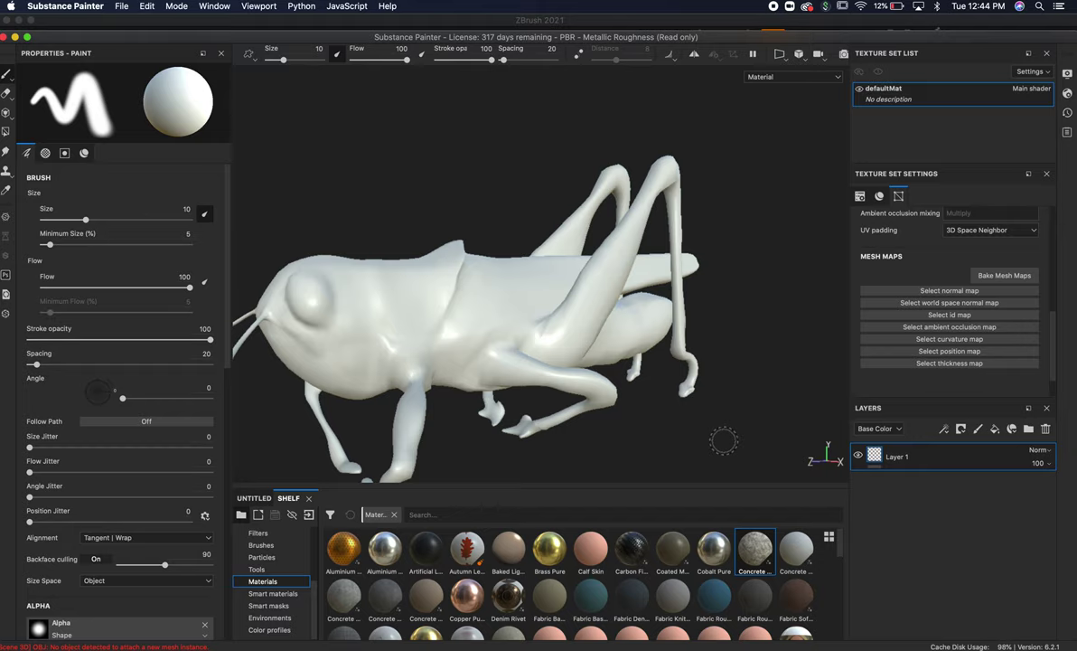
Bake seven mesh maps at 4096 output size with CL_grasshoper_high.obj as the high definition mesh.
click(1003, 277)
click(1003, 277)
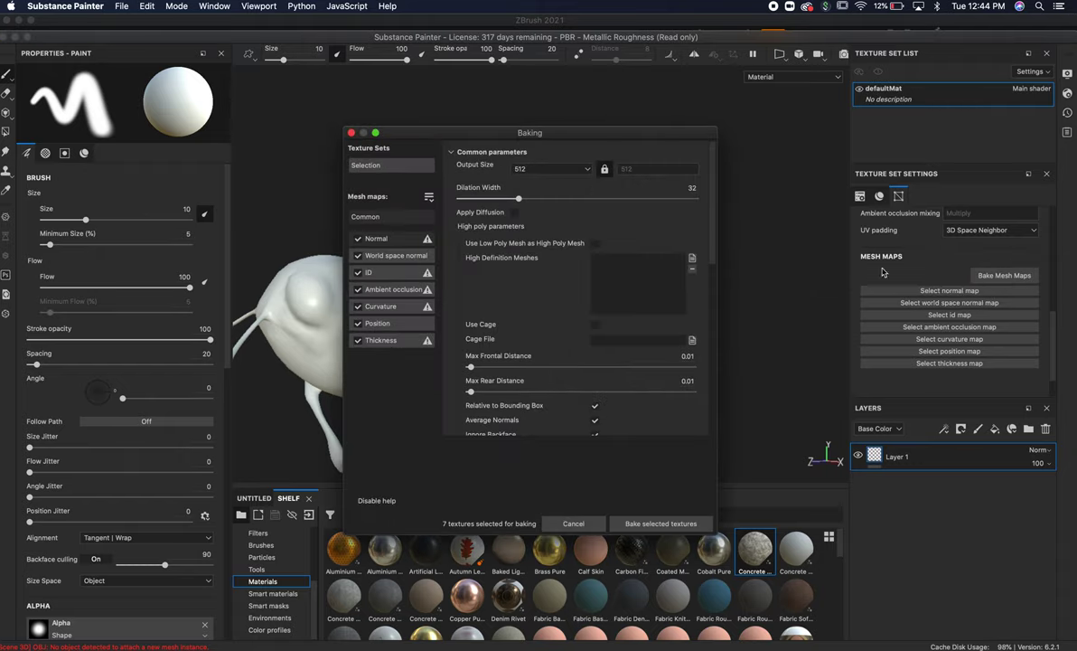
click(553, 169)
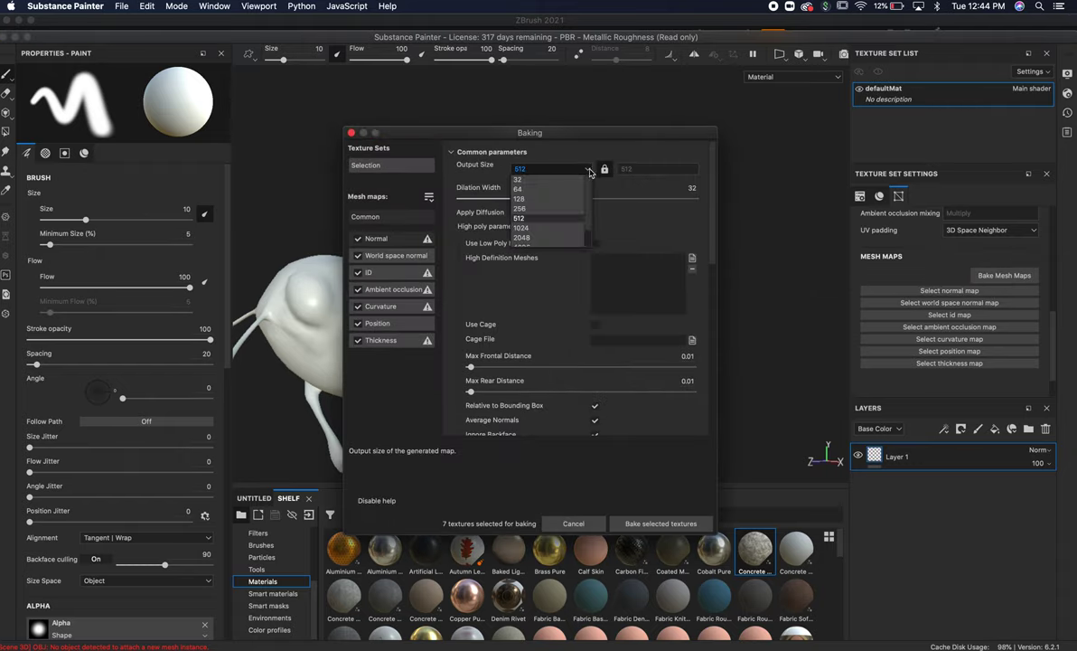
click(563, 229)
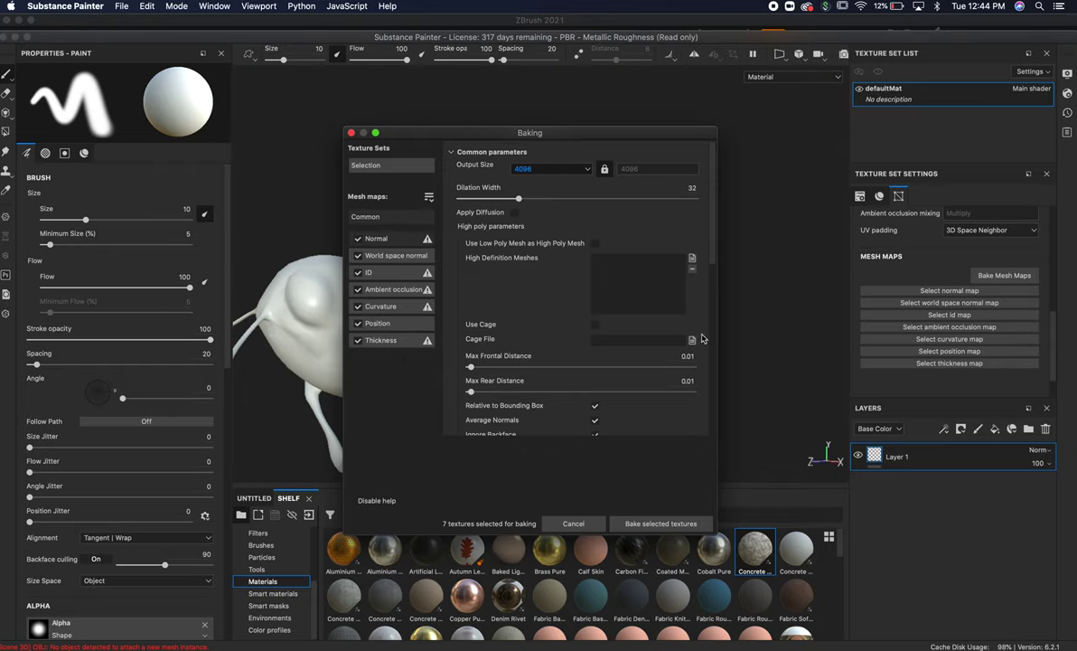
scroll(713, 263, down, 5)
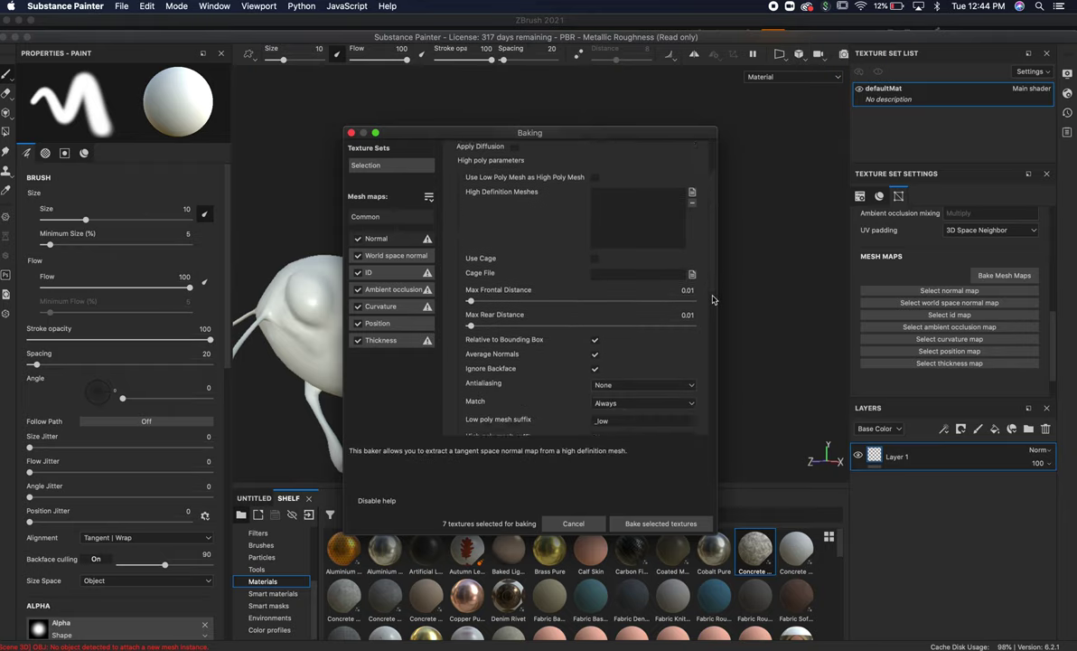
scroll(704, 261, up, 5)
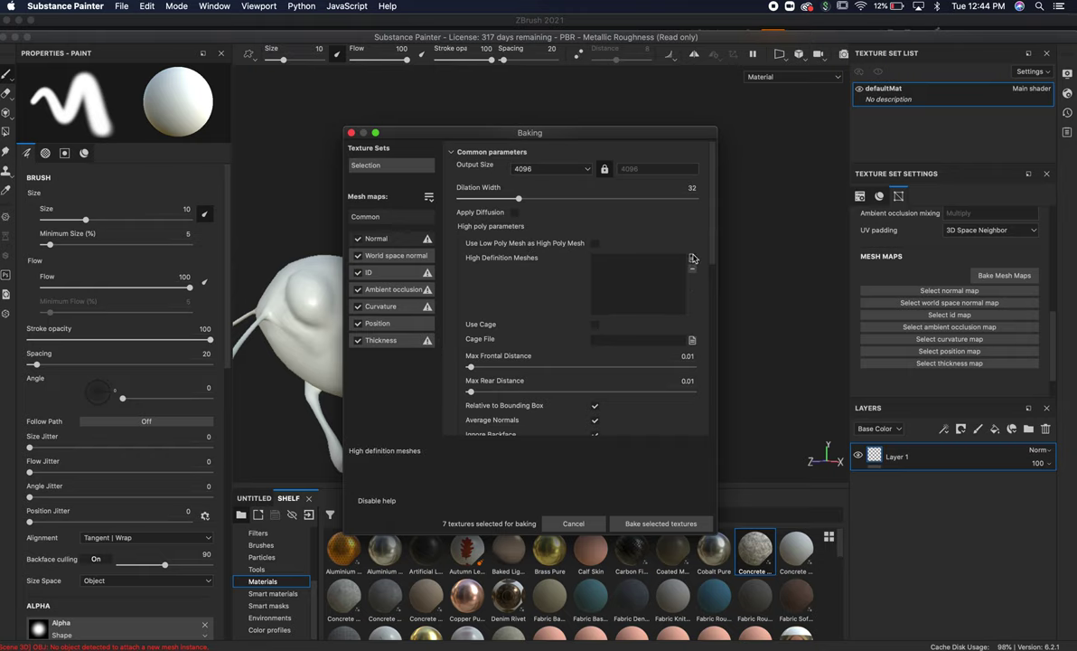
click(692, 259)
click(547, 219)
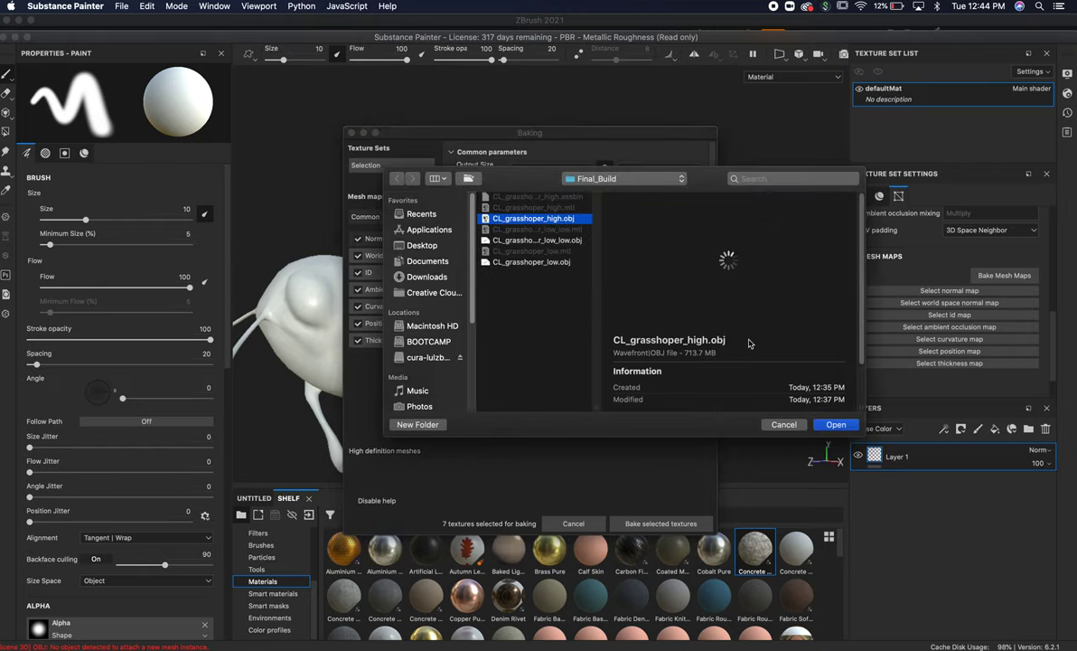
click(834, 425)
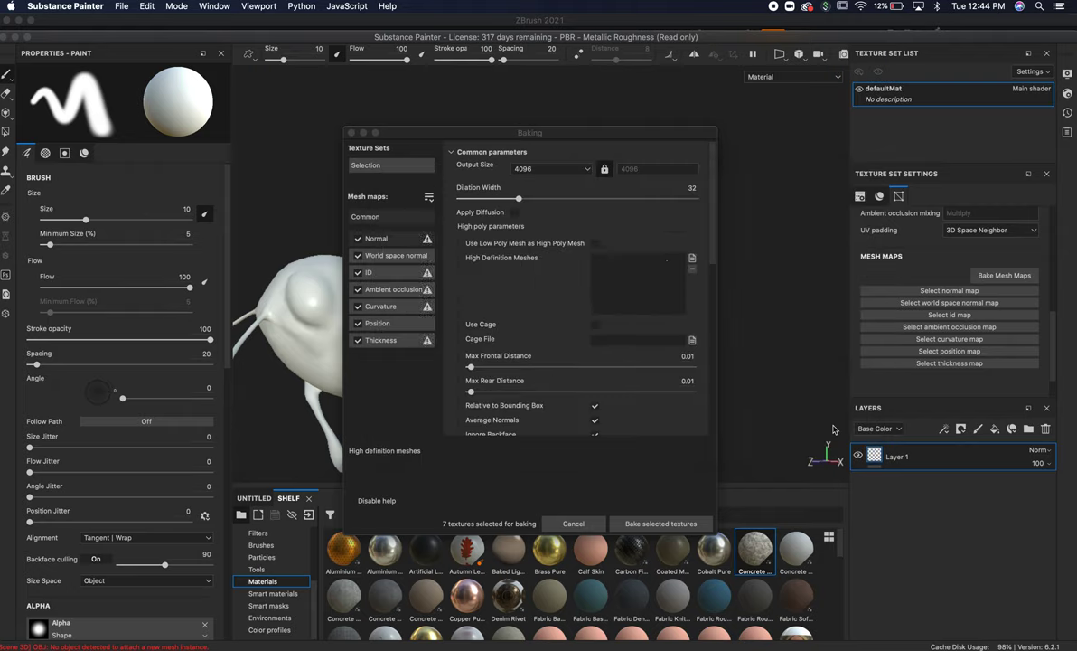
click(662, 524)
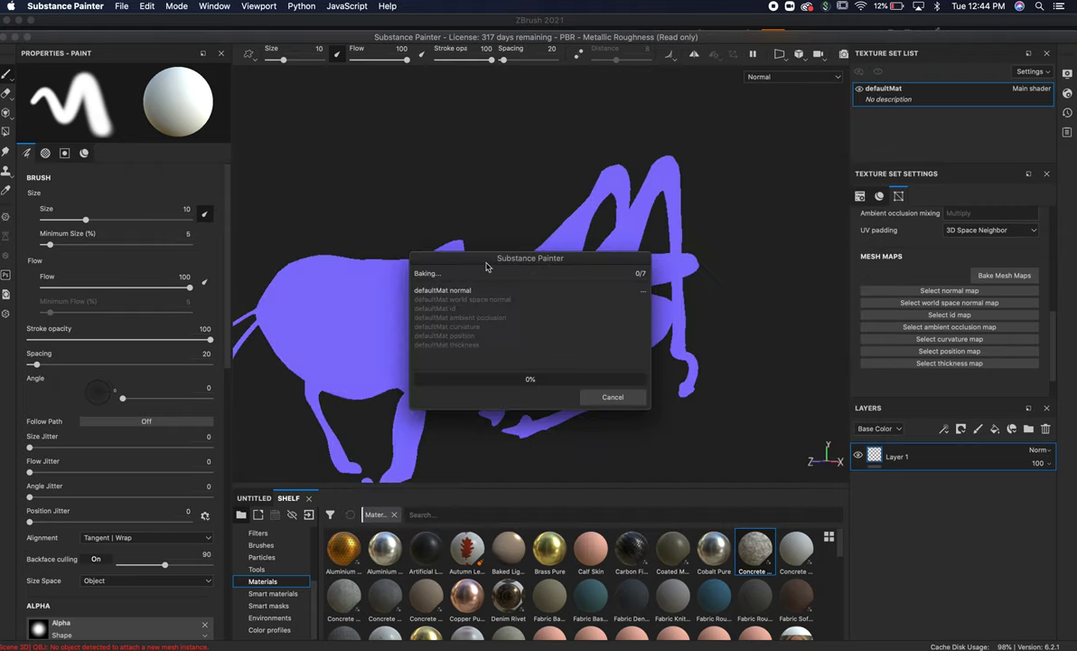
Keep the baking window off the model until all seven maps finish, then dismiss it.
drag(486, 266, 774, 158)
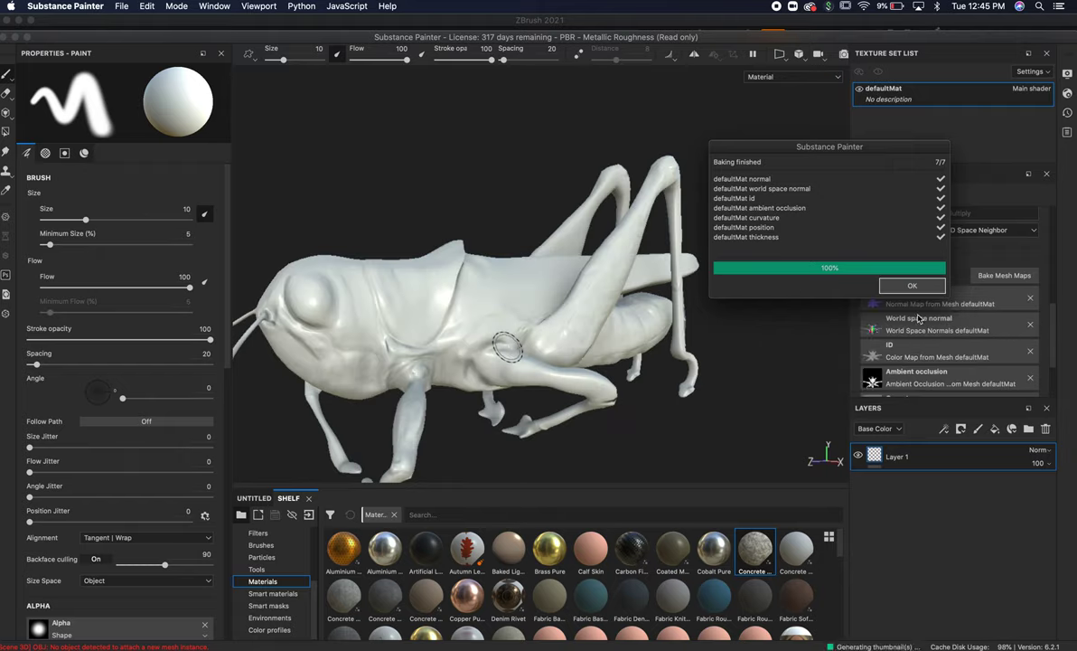
click(910, 285)
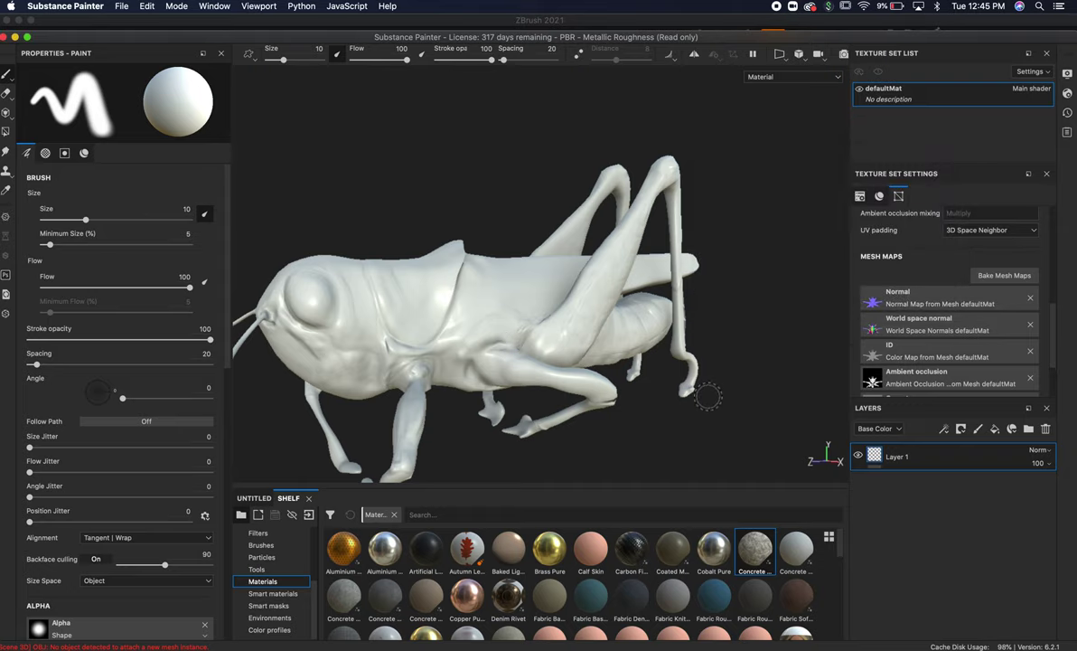
alt+drag(664, 398, 540, 425)
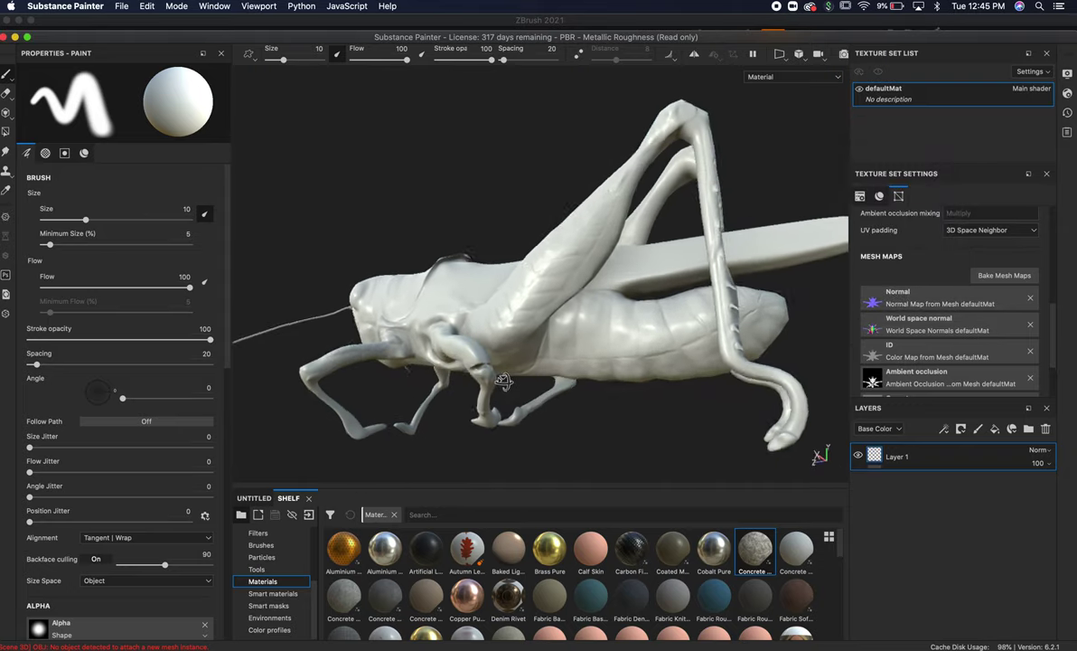
alt+drag(504, 380, 588, 388)
scroll(661, 403, up, 5)
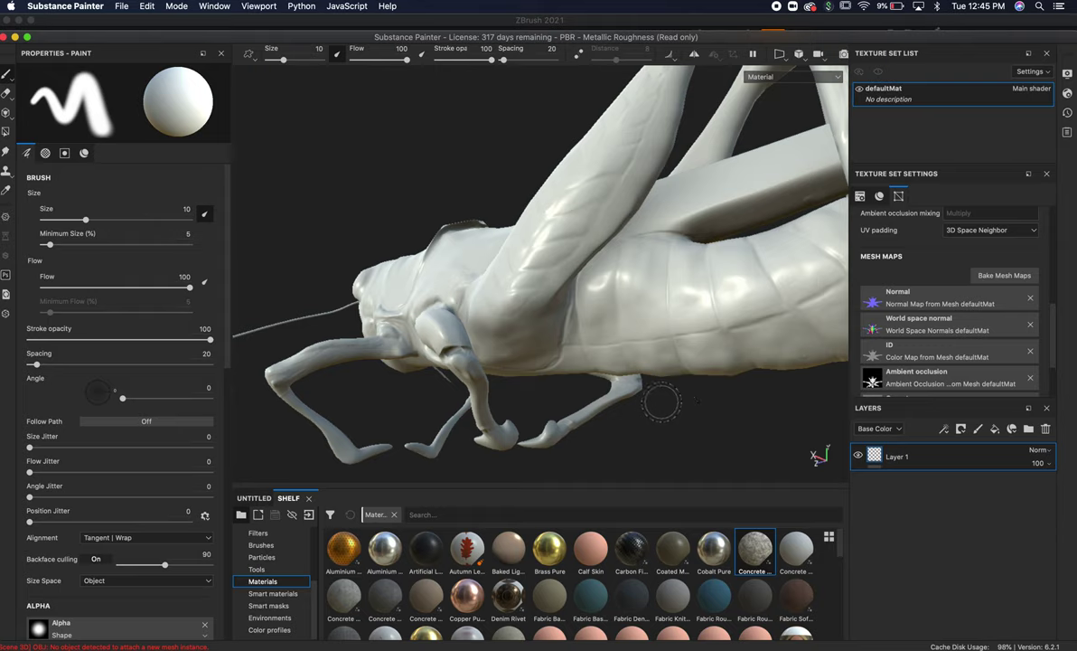
alt+drag(662, 403, 650, 397)
alt+middle_drag(651, 398, 542, 312)
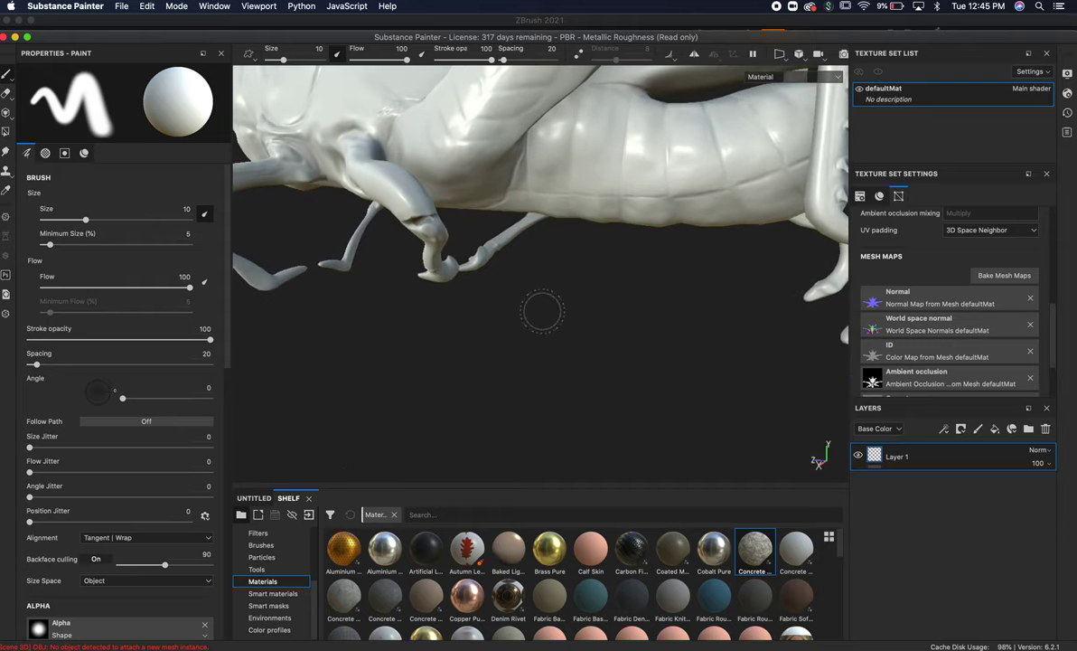
alt+drag(542, 311, 608, 381)
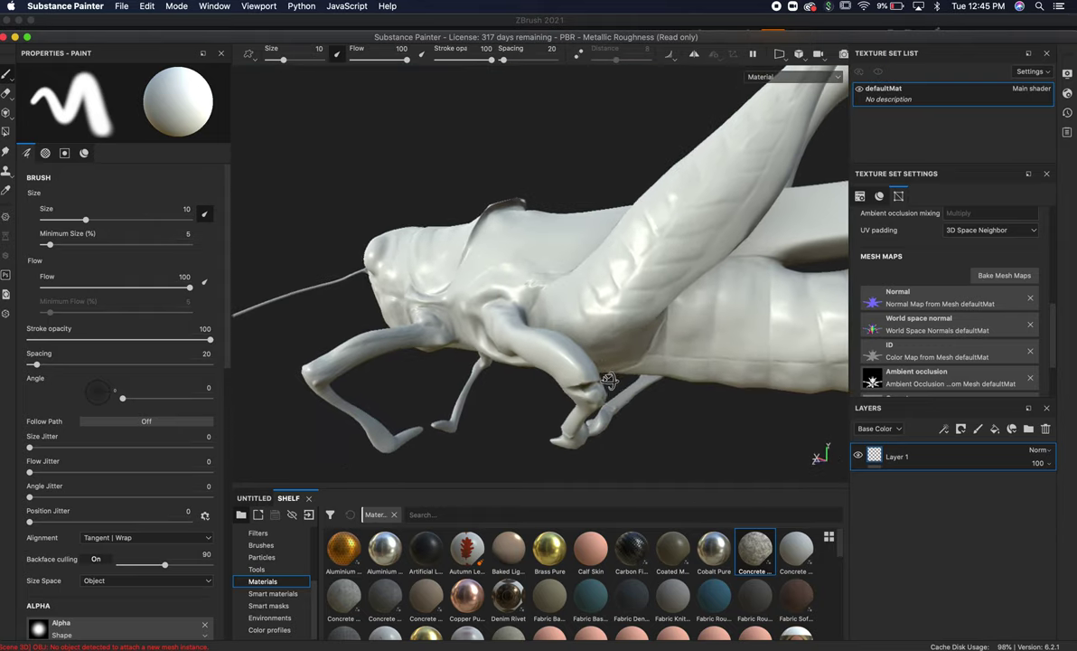
alt+drag(567, 238, 663, 279)
mouse_move(671, 346)
alt+mouse_down()
mouse_move(414, 332)
mouse_move(538, 221)
mouse_move(524, 307)
mouse_move(658, 304)
mouse_move(801, 260)
mouse_move(602, 263)
mouse_move(397, 217)
mouse_move(356, 222)
mouse_move(380, 243)
mouse_move(284, 247)
mouse_move(361, 263)
alt+mouse_up()
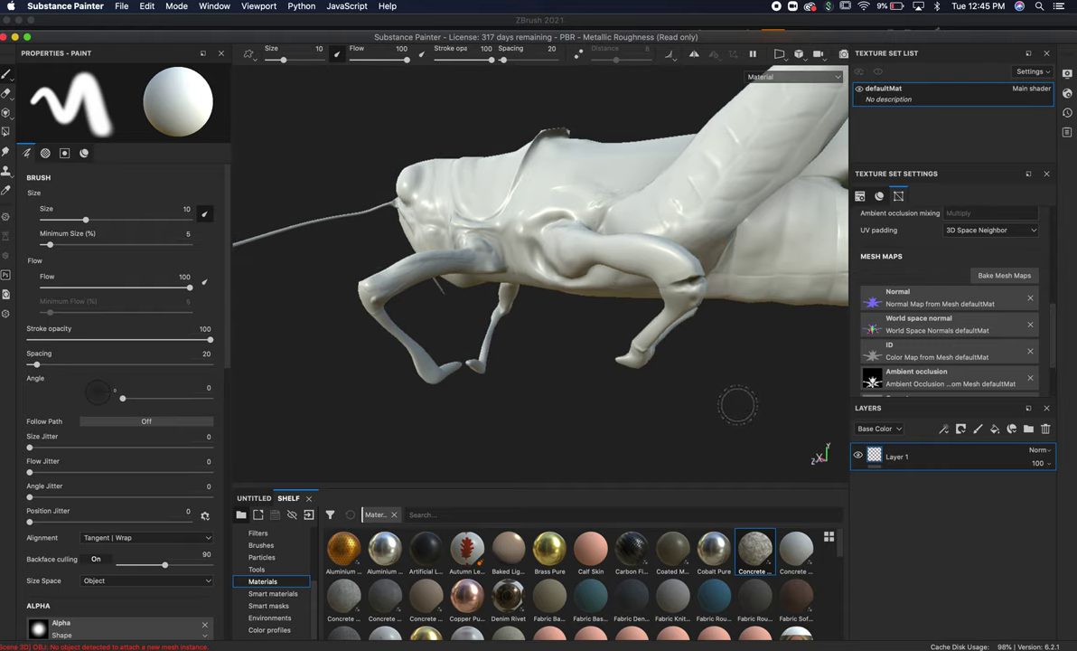
alt+drag(738, 406, 366, 420)
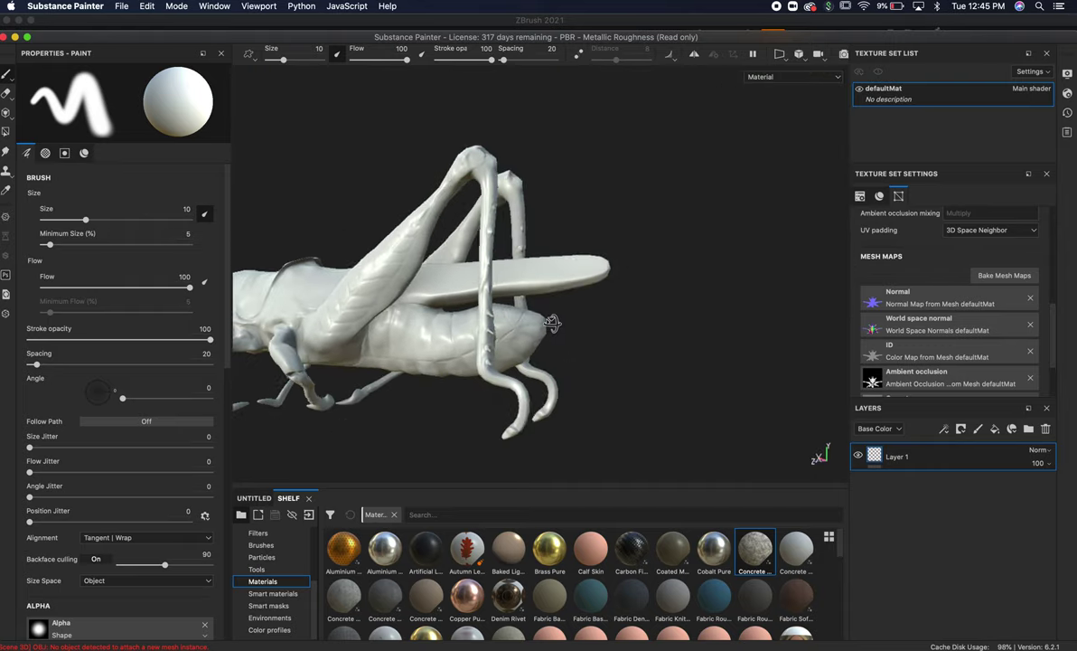
alt+drag(546, 323, 510, 339)
alt+right_drag(509, 338, 774, 358)
alt+middle_drag(774, 358, 730, 330)
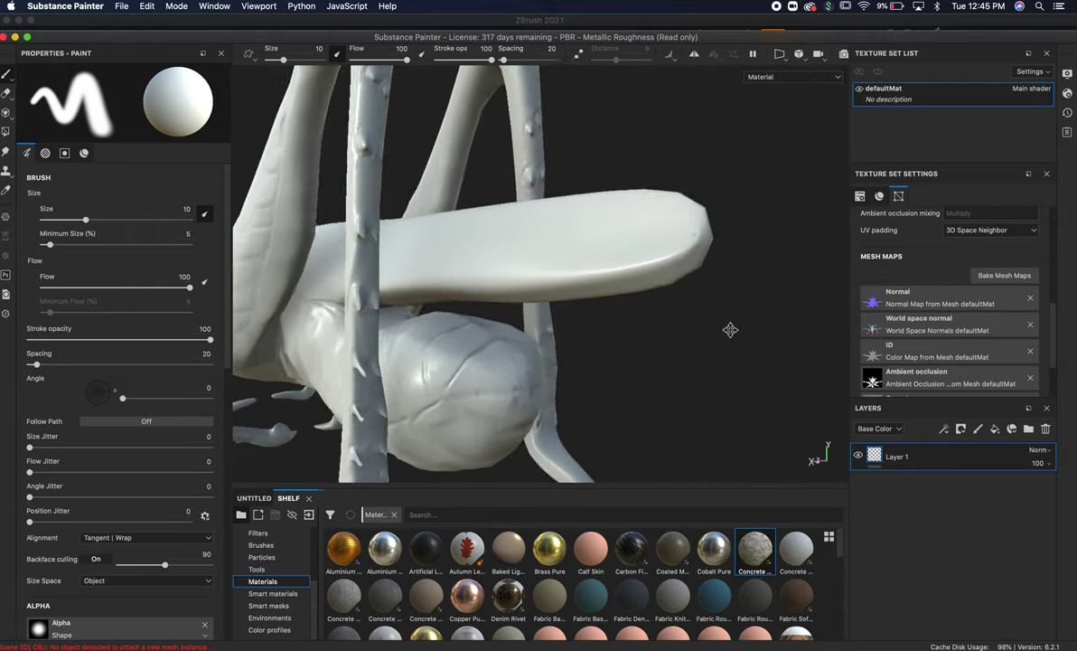
mouse_move(730, 330)
alt+mouse_down()
mouse_move(653, 306)
mouse_move(1039, 348)
mouse_move(599, 277)
mouse_move(507, 281)
mouse_move(396, 315)
mouse_move(833, 336)
mouse_move(503, 294)
alt+mouse_up()
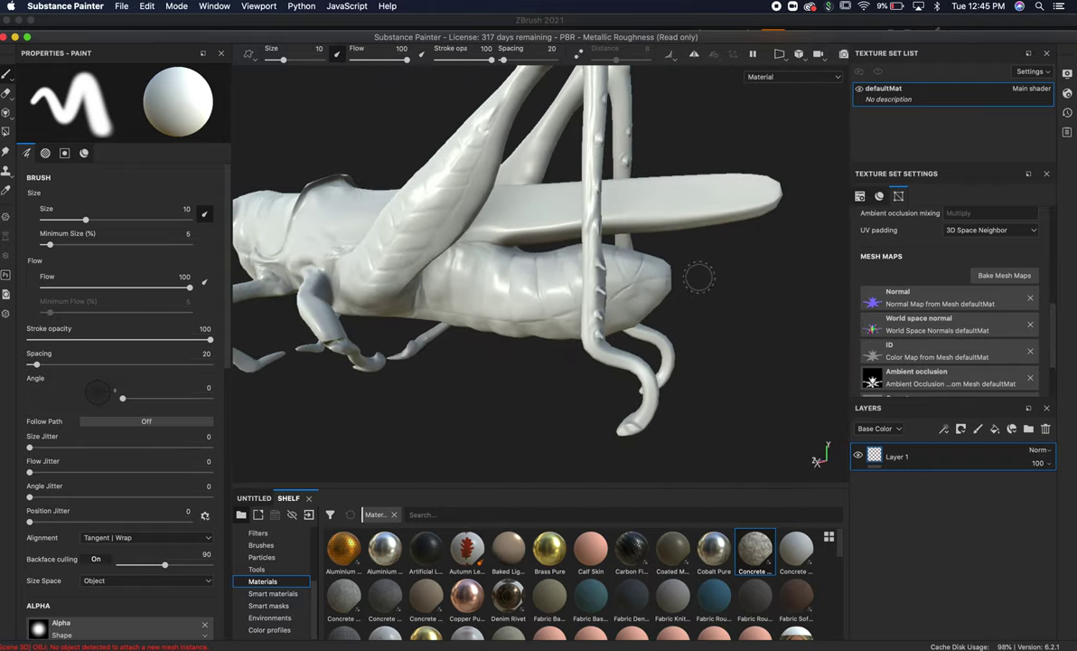
alt+drag(699, 277, 507, 314)
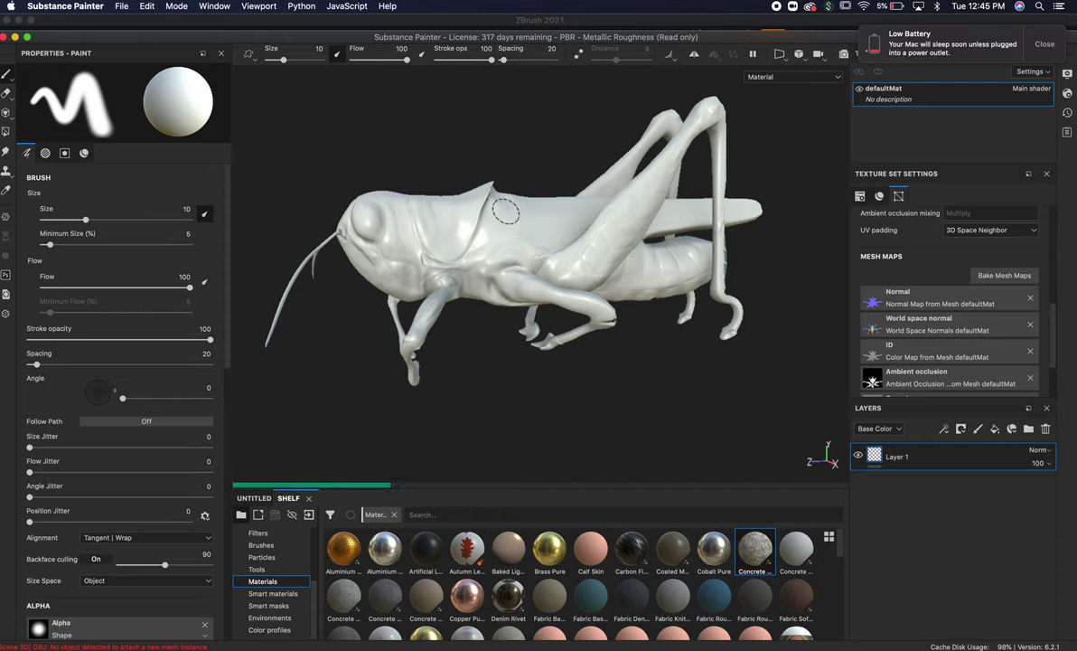
drag(506, 211, 492, 249)
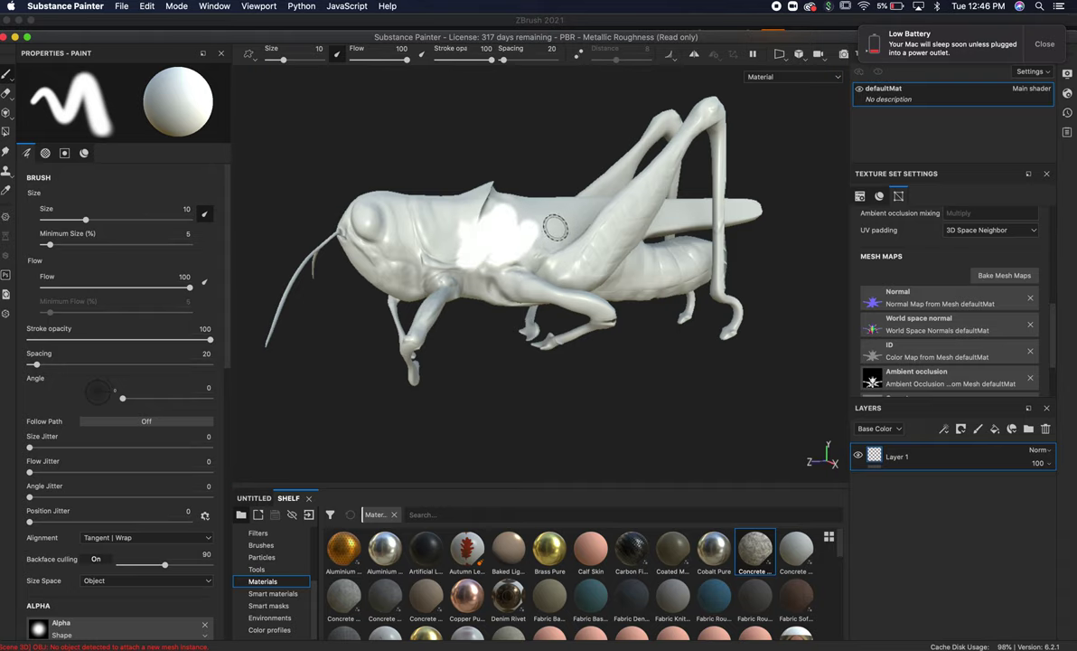
key(super+z)
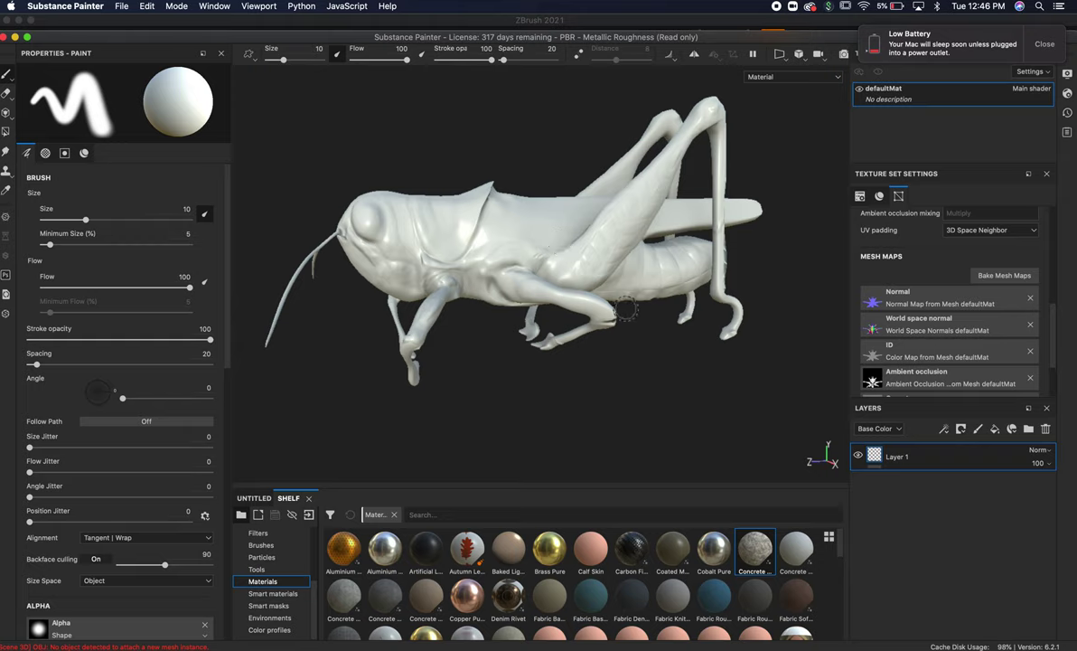